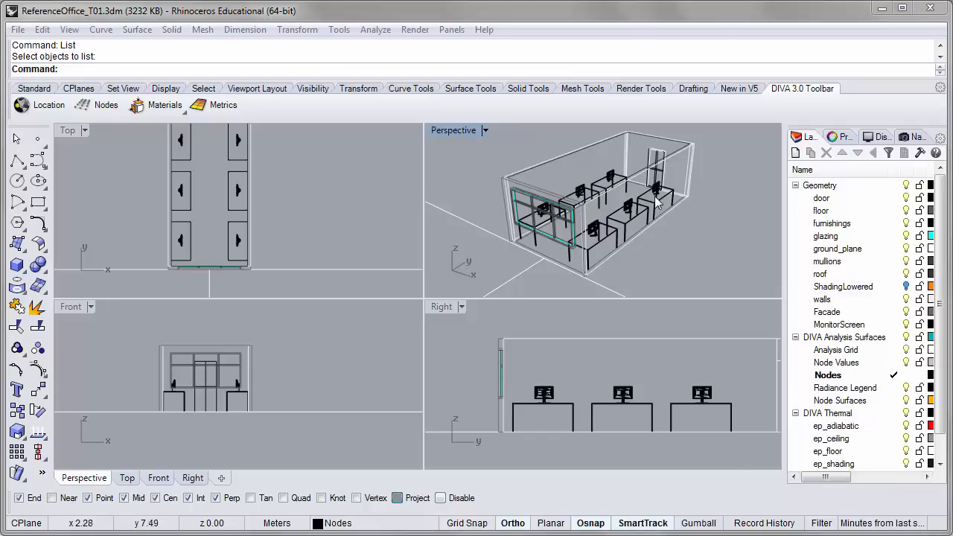
Step: Set the project location to the USA_MA_Boston-Logan.Intl.AP.725090_TMY3.epw weather file, overwriting the local material.rad file with the main DIVA material file
mouse_move(666, 205)
right_down()
mouse_move(675, 208)
mouse_move(673, 195)
right_up()
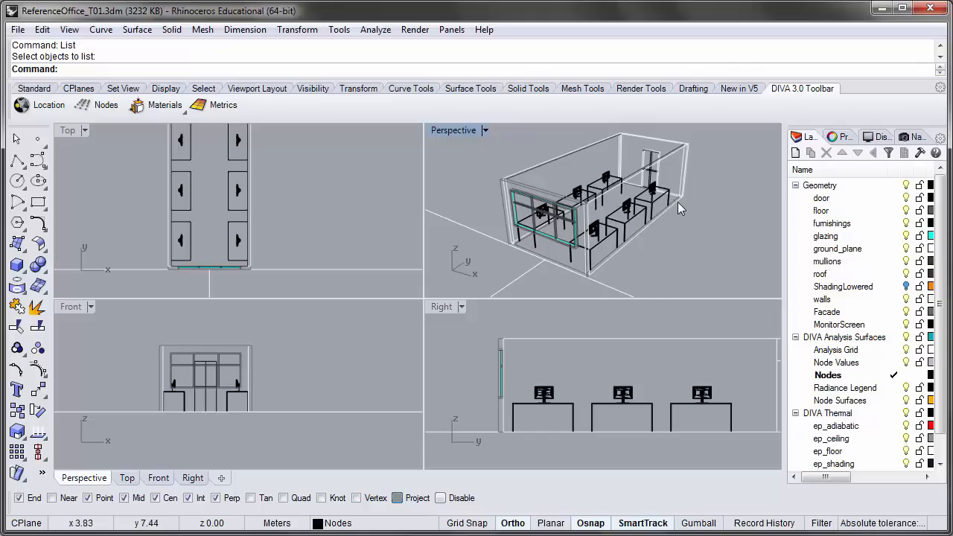
right_drag(679, 198, 682, 214)
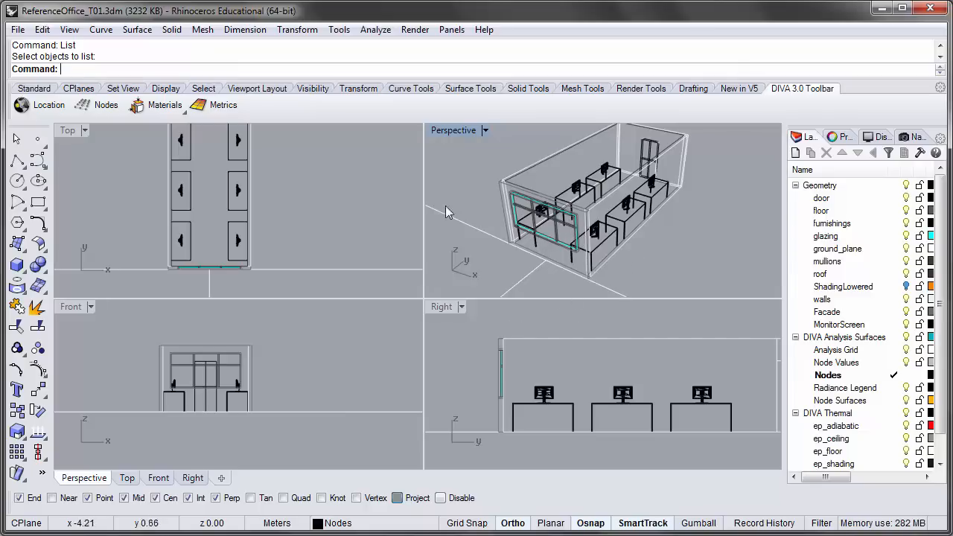
click(50, 109)
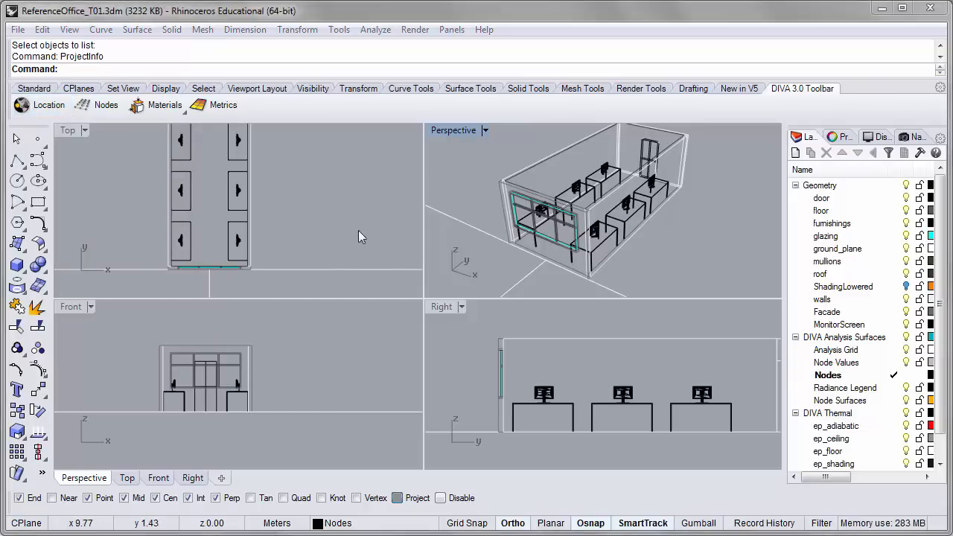
mouse_move(640, 271)
mouse_down()
mouse_move(613, 270)
mouse_move(628, 292)
mouse_move(626, 279)
mouse_move(606, 277)
mouse_move(629, 281)
mouse_up()
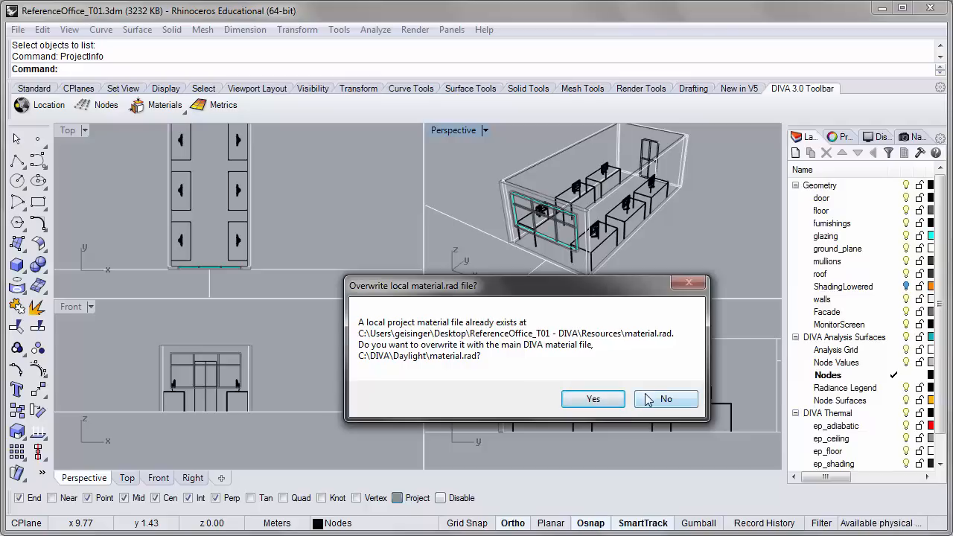
click(604, 399)
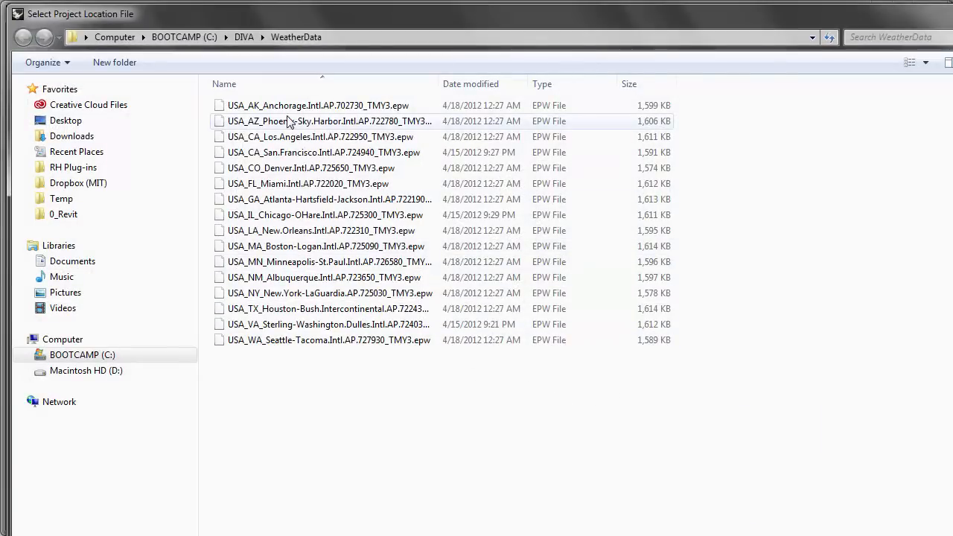
double_click(353, 248)
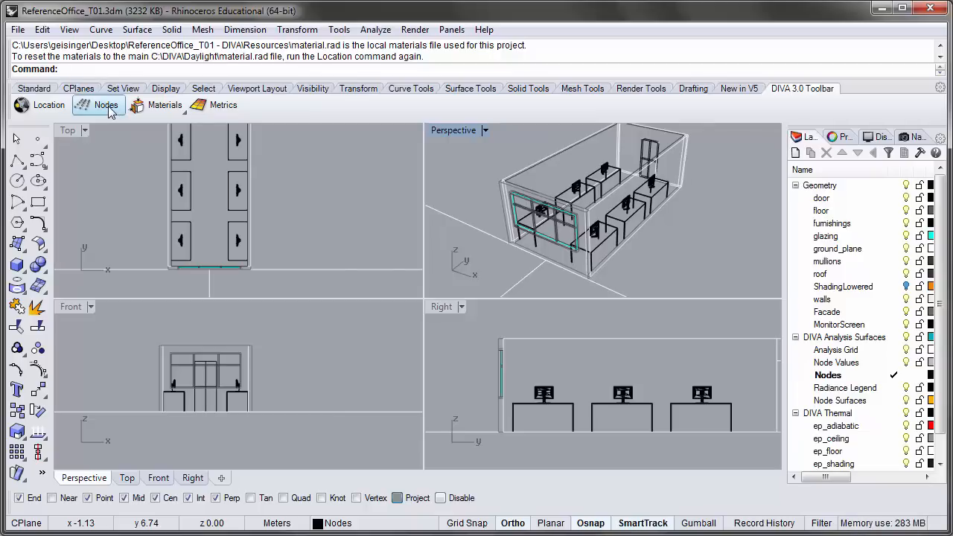
Step: Start creating analysis nodes and pick the office floor as the planar surface to subdivide for lighting analysis
click(108, 106)
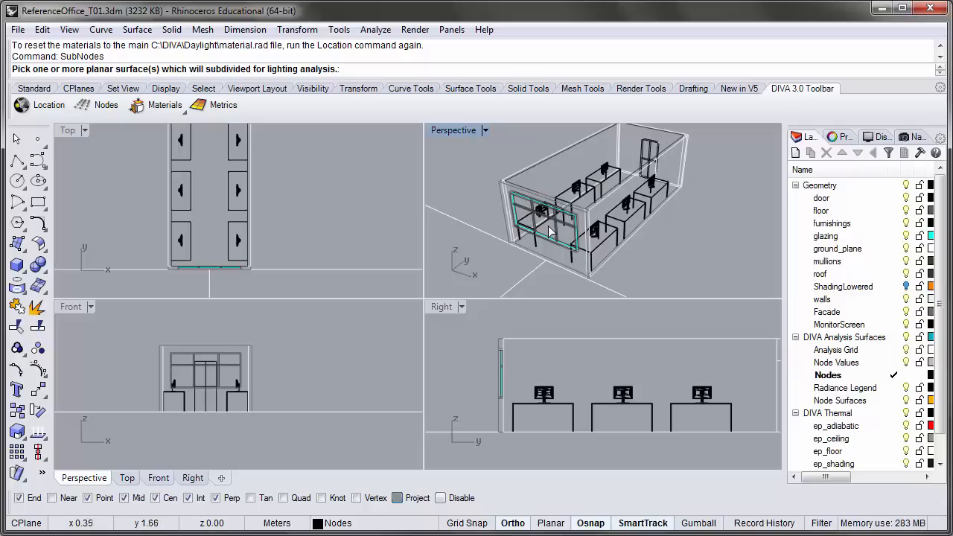
right_drag(527, 224, 537, 239)
scroll(537, 240, up, 6)
click(519, 254)
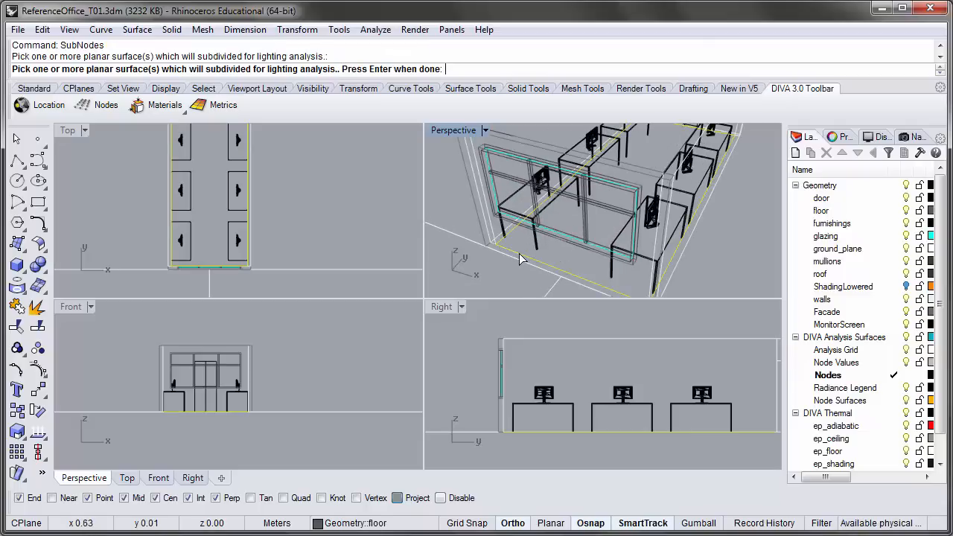
scroll(521, 259, down, 3)
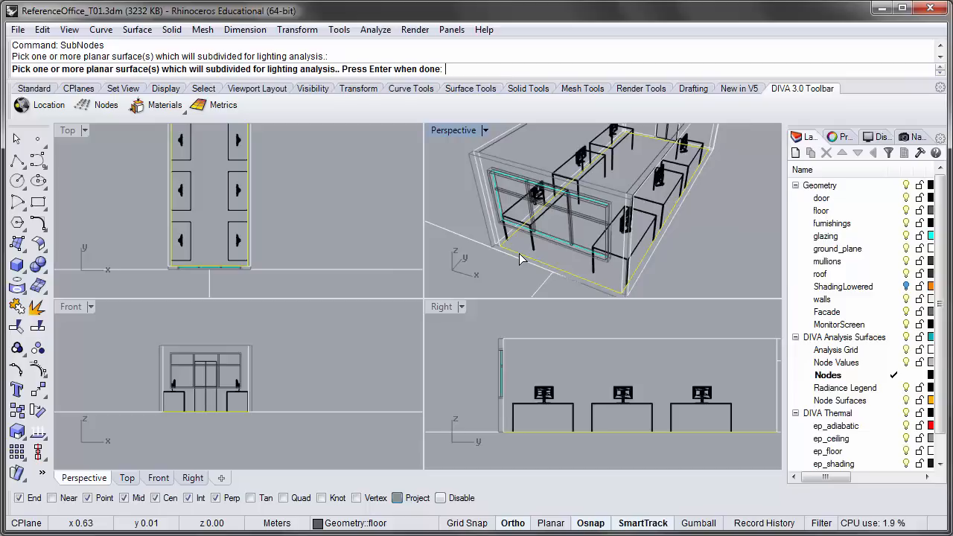
key(Return)
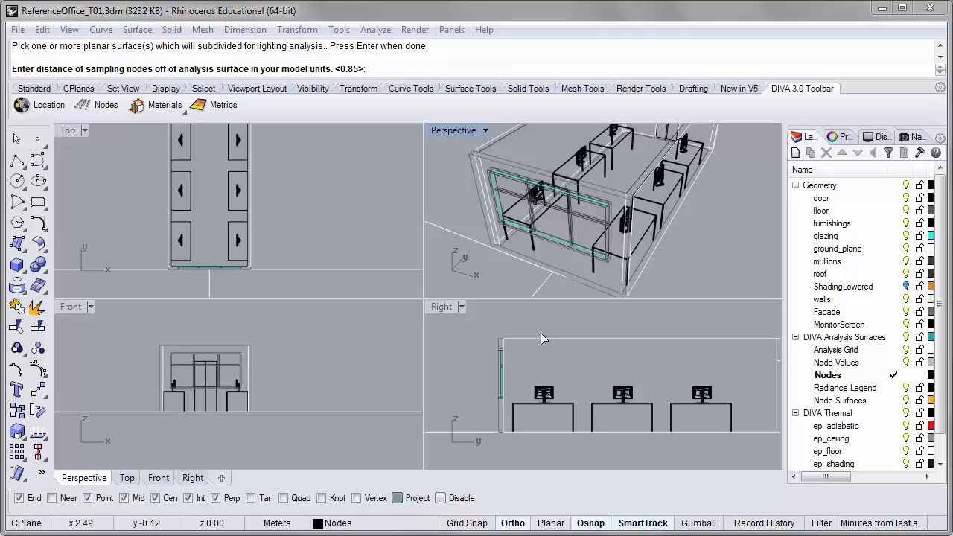
Step: Generate the sampling nodes 0.9 m off the floor surface, accepting the default node spacing of 0.425 m
click(462, 380)
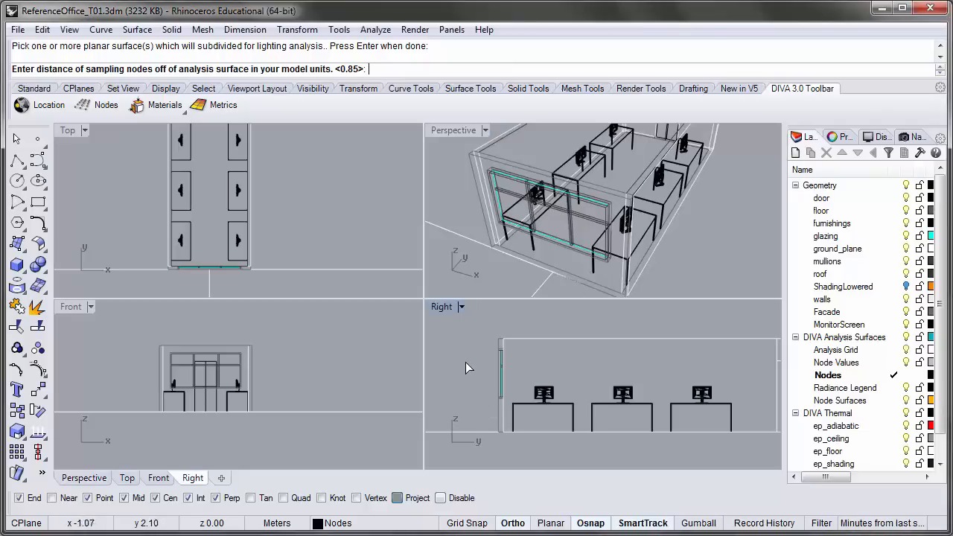
scroll(484, 399, up, 3)
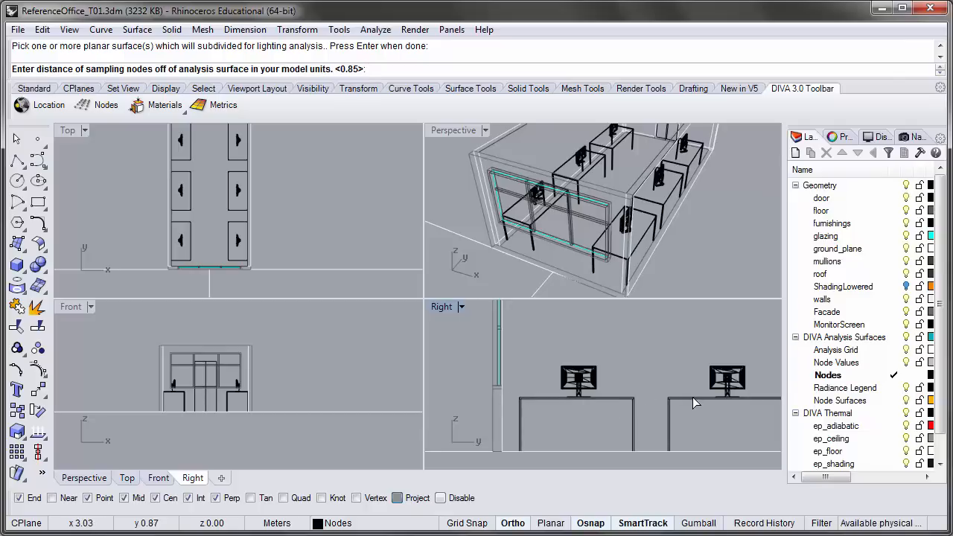
scroll(519, 436, up, 2)
right_drag(520, 435, 569, 373)
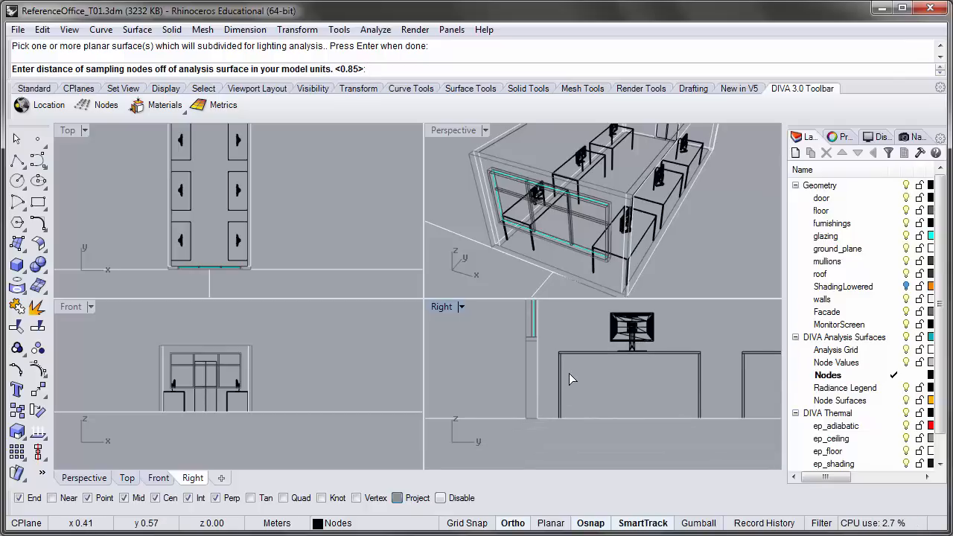
scroll(564, 360, up, 2)
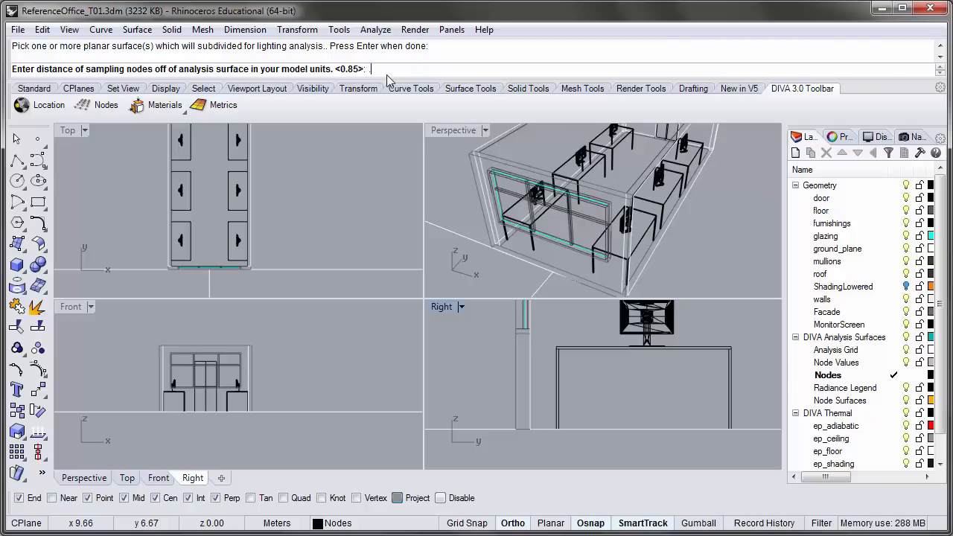
text(9)
key(Return)
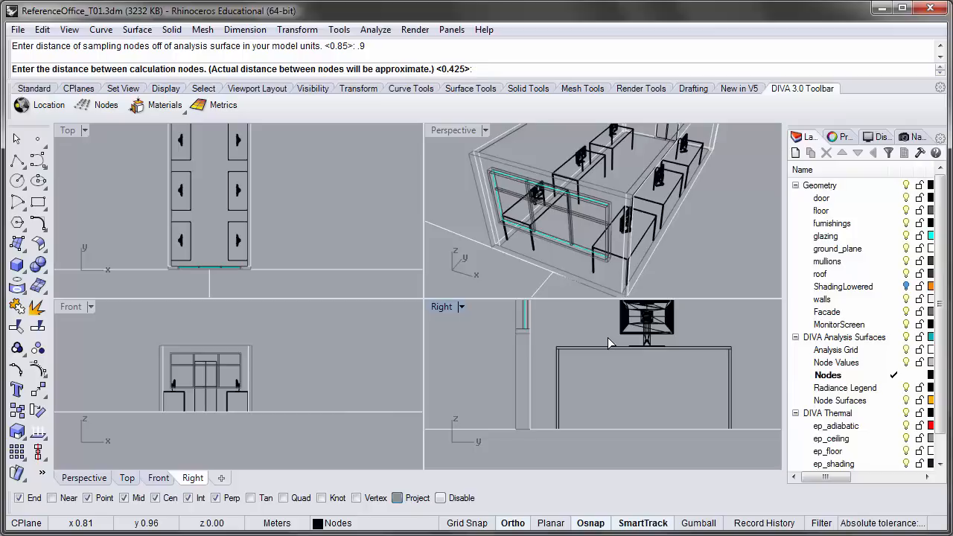
key(Return)
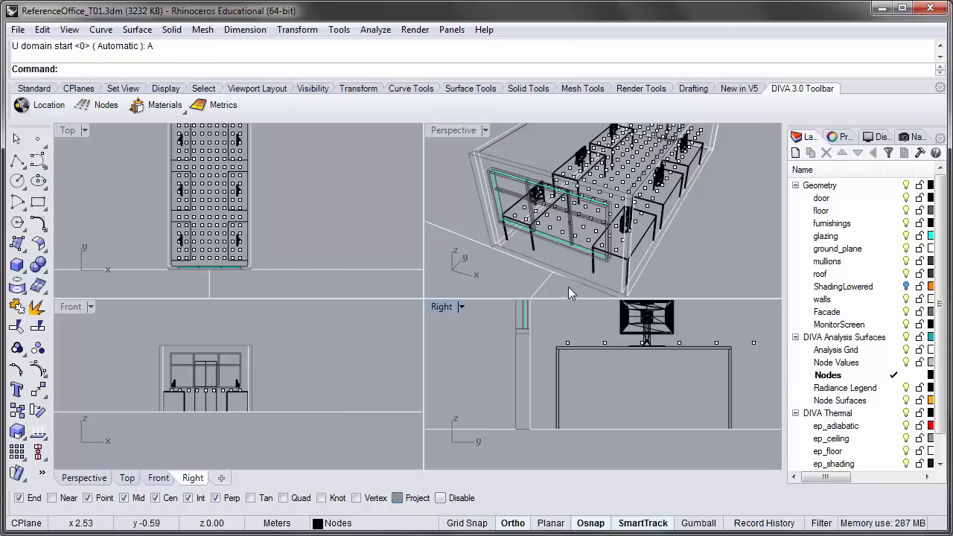
Step: Maximize the Perspective view and examine the node grid across the office and its height relative to the desks
click(450, 131)
double_click(451, 131)
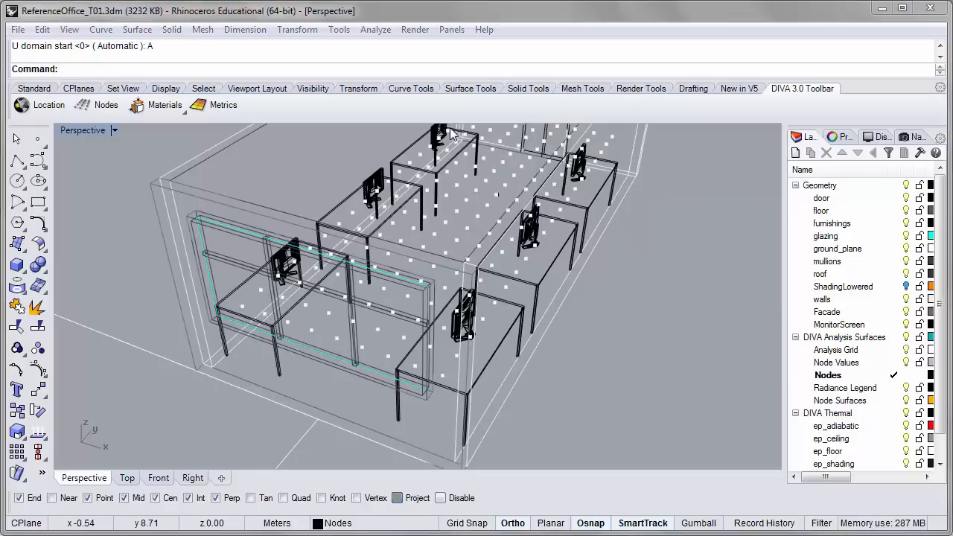
click(358, 163)
scroll(638, 366, down, 2)
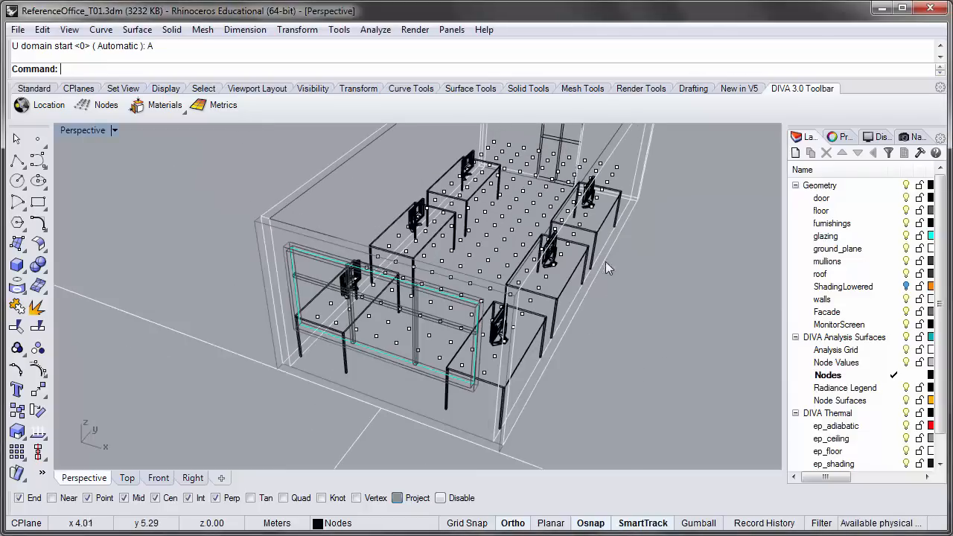
mouse_move(608, 236)
shift+right_down()
mouse_move(598, 249)
mouse_move(640, 219)
mouse_move(608, 275)
mouse_move(574, 303)
mouse_move(521, 292)
mouse_move(558, 294)
mouse_move(596, 242)
shift+right_up()
scroll(574, 323, down, 2)
scroll(501, 379, up, 4)
scroll(506, 370, down, 2)
right_drag(508, 368, 447, 387)
scroll(415, 362, down, 5)
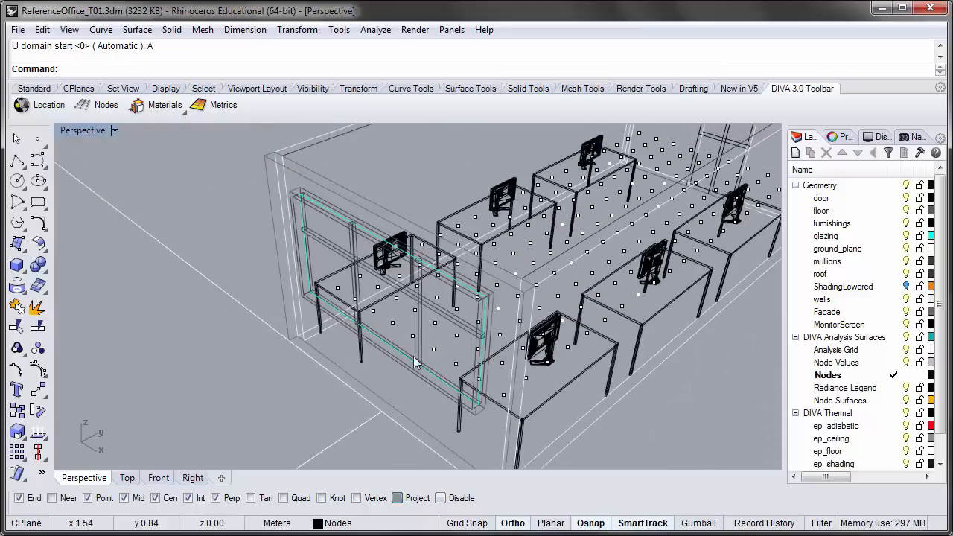
mouse_move(404, 311)
right_down()
mouse_move(432, 332)
mouse_move(388, 331)
mouse_move(404, 313)
right_up()
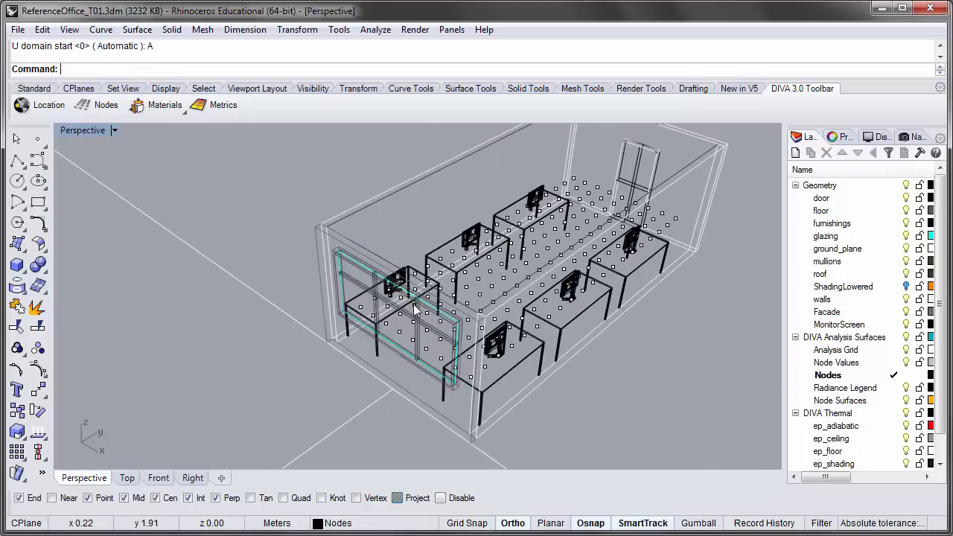
scroll(414, 306, down, 5)
scroll(480, 314, up, 5)
scroll(484, 317, down, 2)
scroll(524, 278, up, 2)
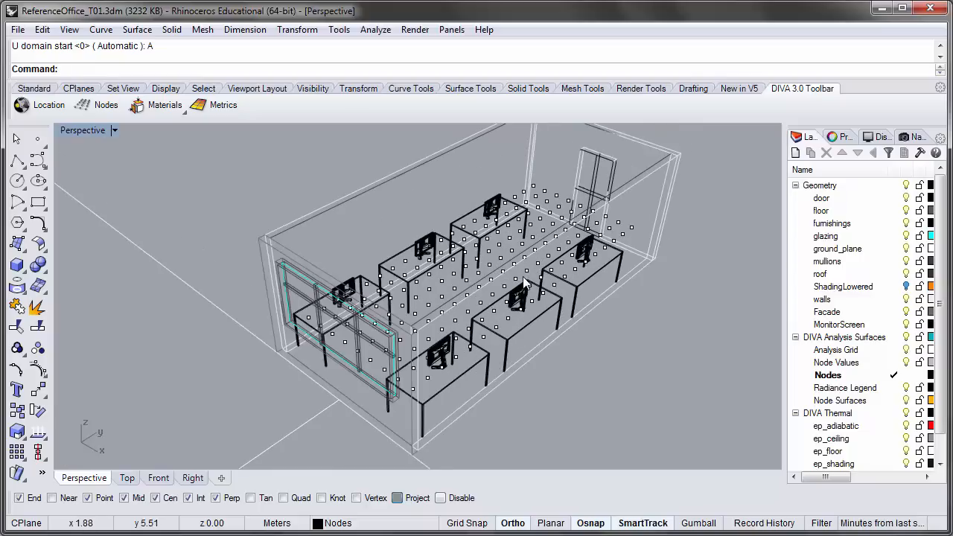
Step: Review the daylighting materials assigned to each geometry layer, and close the material assignments without submitting changes
click(184, 112)
click(185, 131)
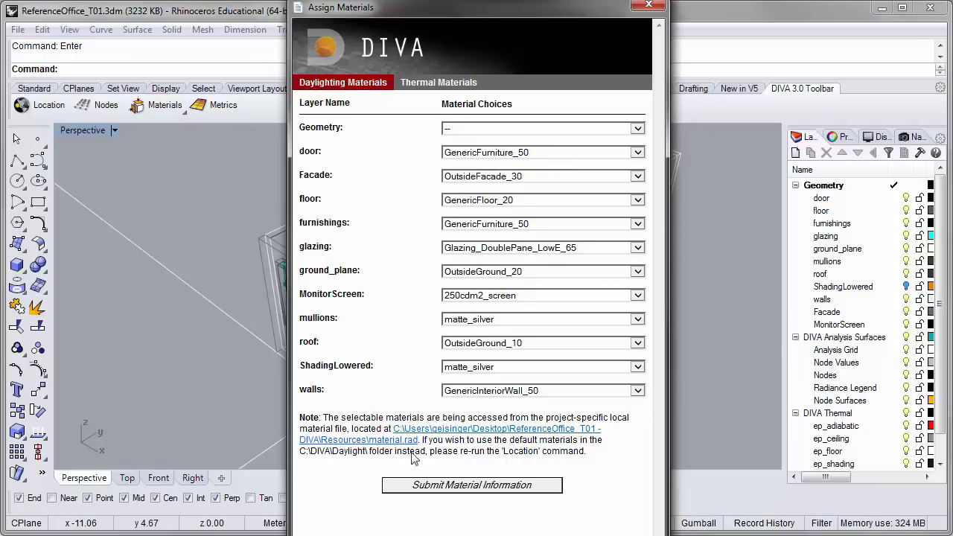
click(647, 6)
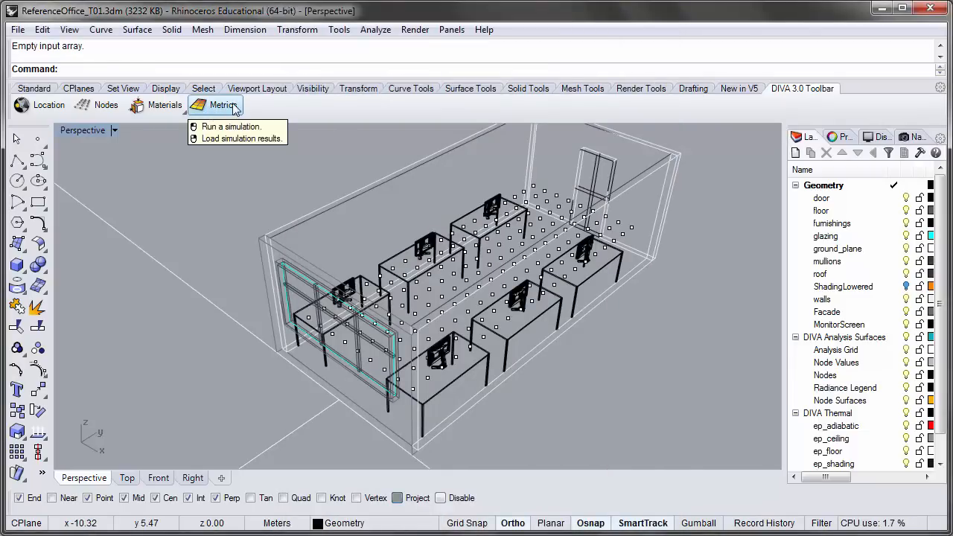
Step: Open the simulation options for a climate-based daylight grid analysis and keep Daylight Autonomy as the metric
click(234, 109)
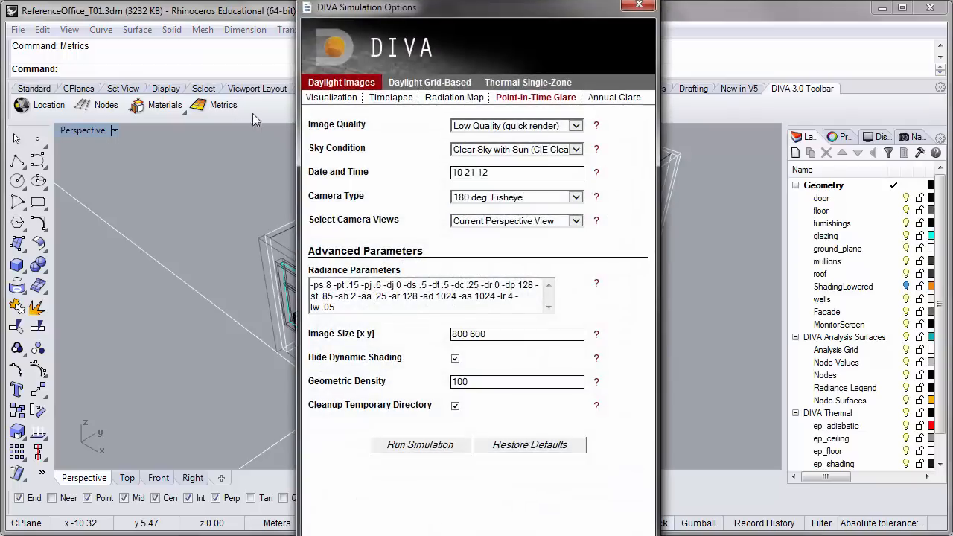
drag(499, 11, 441, 15)
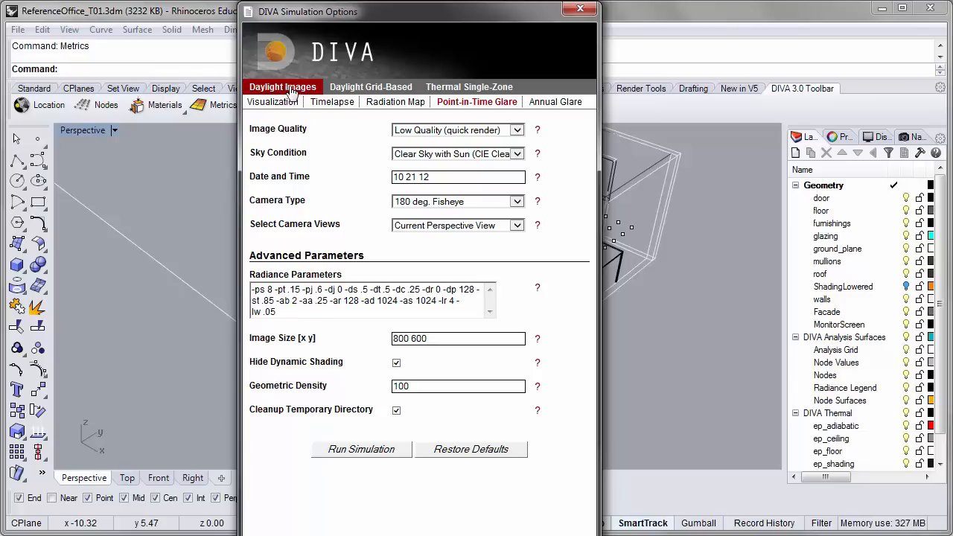
click(407, 91)
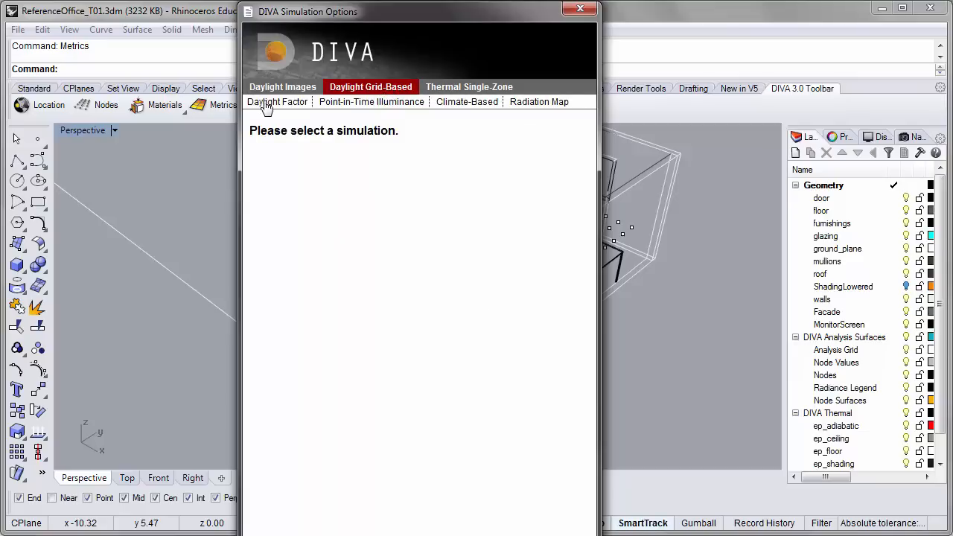
click(470, 109)
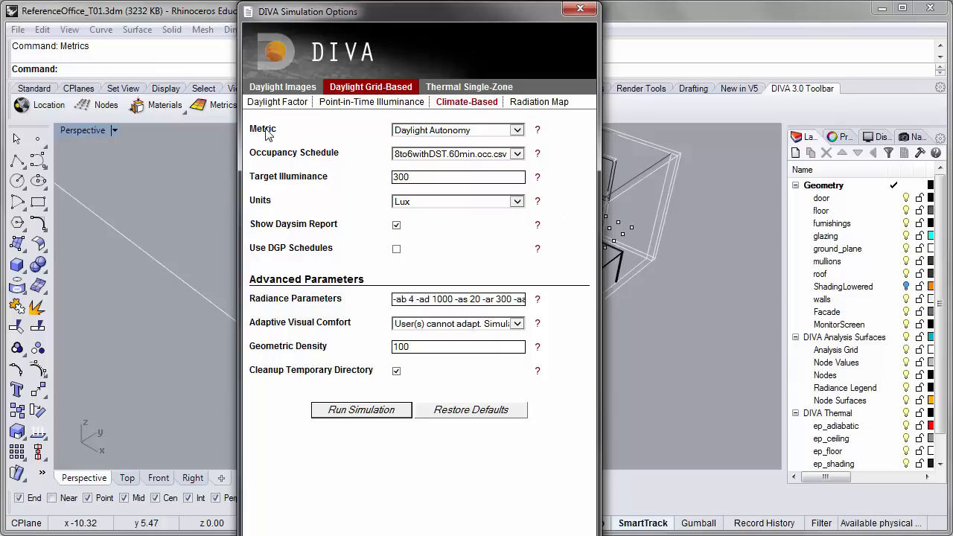
click(517, 131)
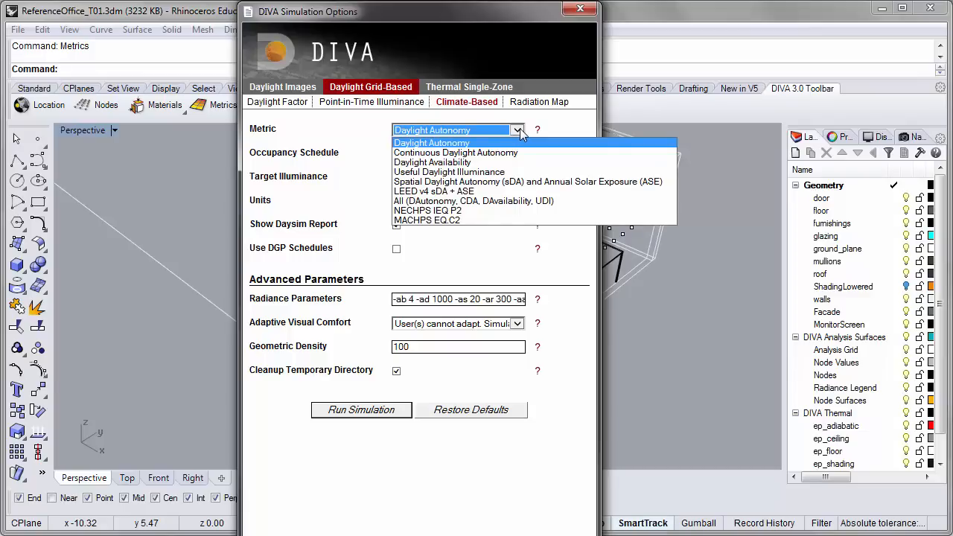
click(519, 132)
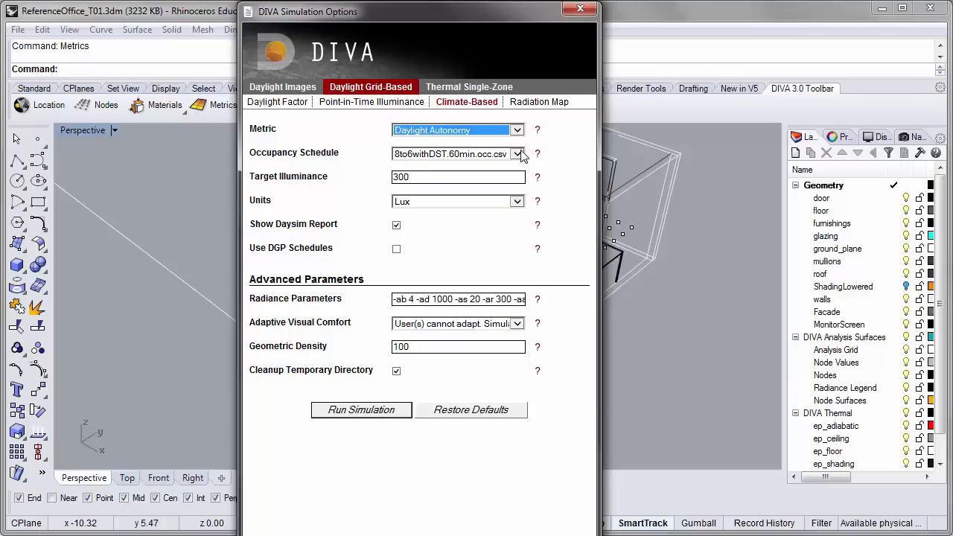
Step: Choose the 8to6withDST.60min.occ.csv occupancy schedule and Lux as the units, keeping the target illuminance at 300
click(520, 155)
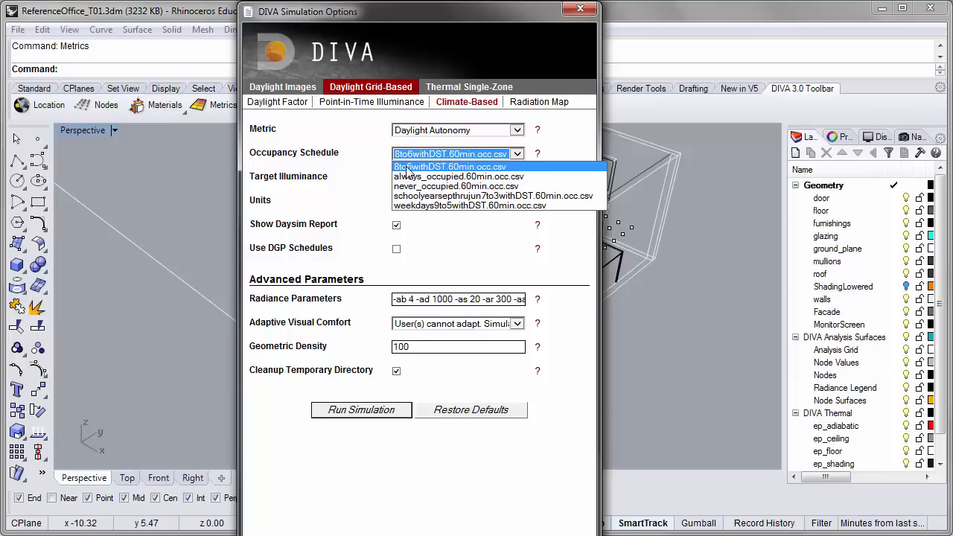
click(494, 169)
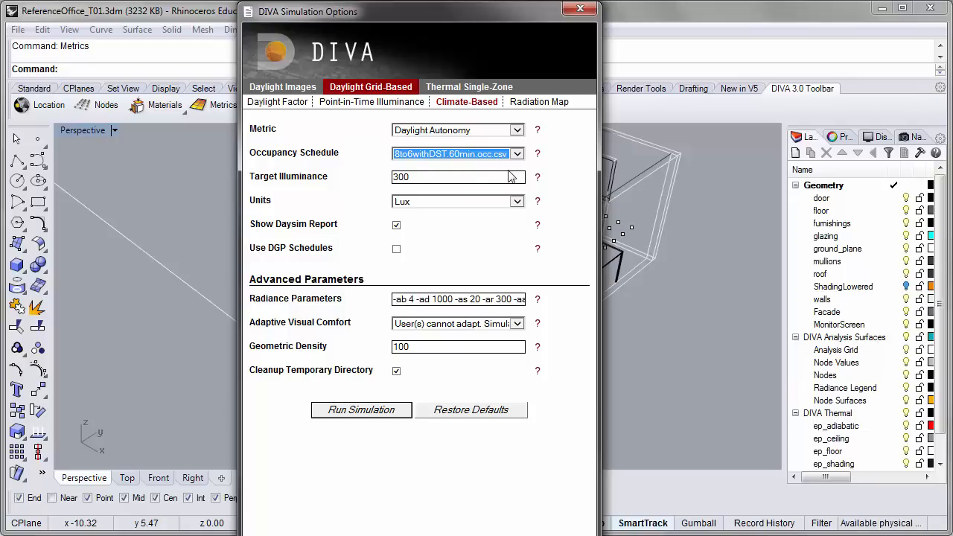
click(513, 172)
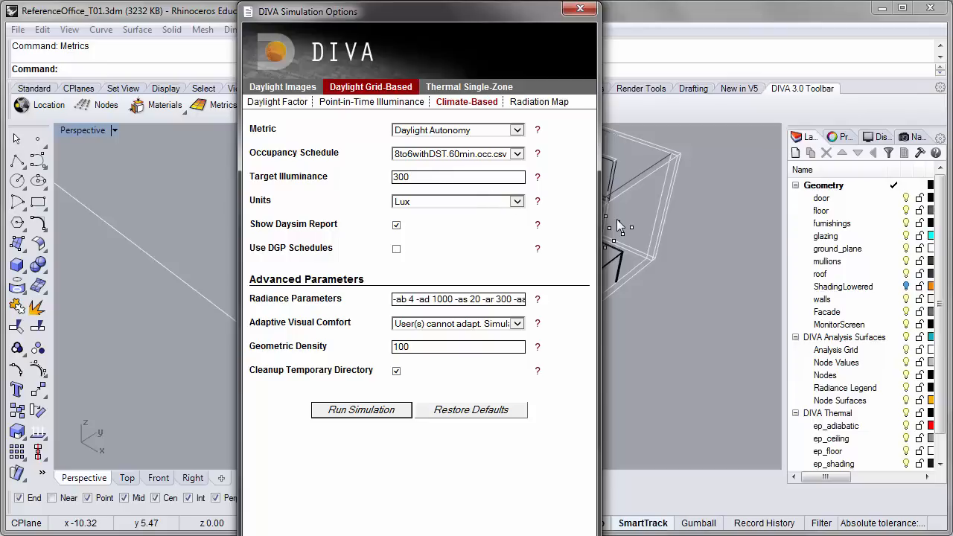
double_click(434, 177)
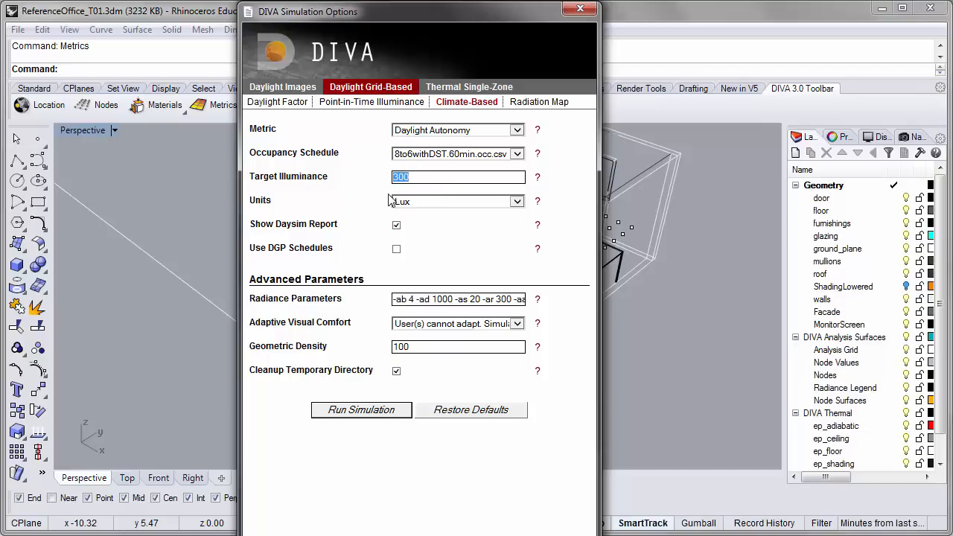
click(521, 204)
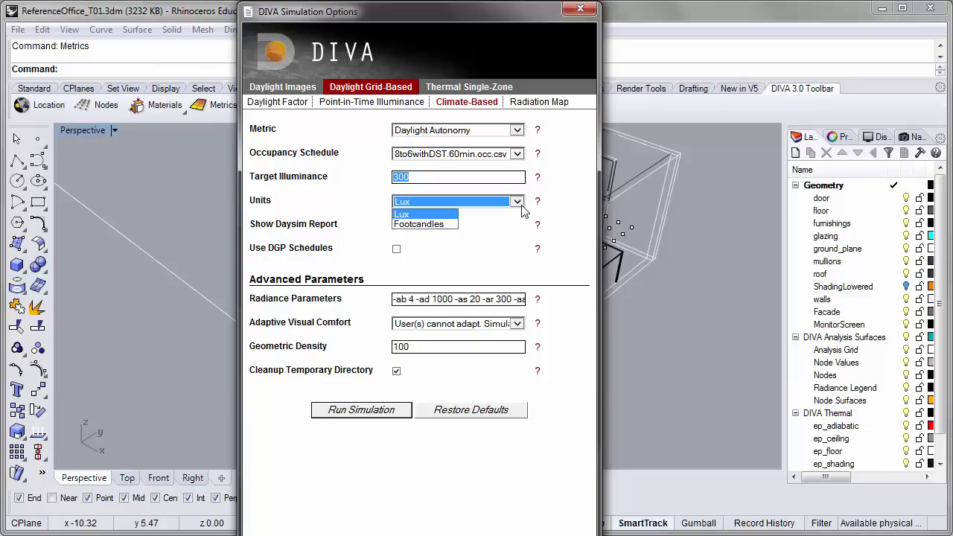
click(407, 215)
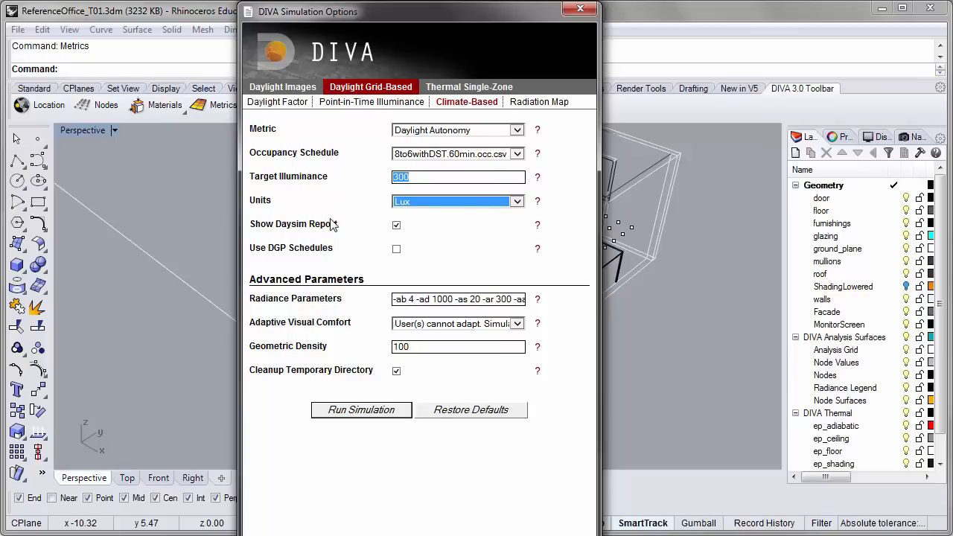
Step: Review the Radiance parameters, keep the Daysim report enabled, and run the climate-based Daylight Autonomy simulation
click(397, 224)
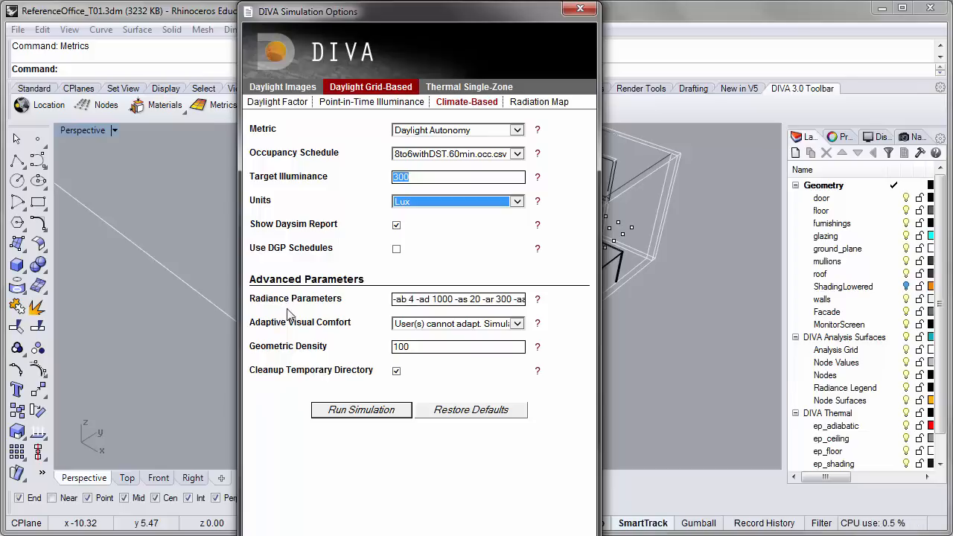
drag(398, 305, 522, 303)
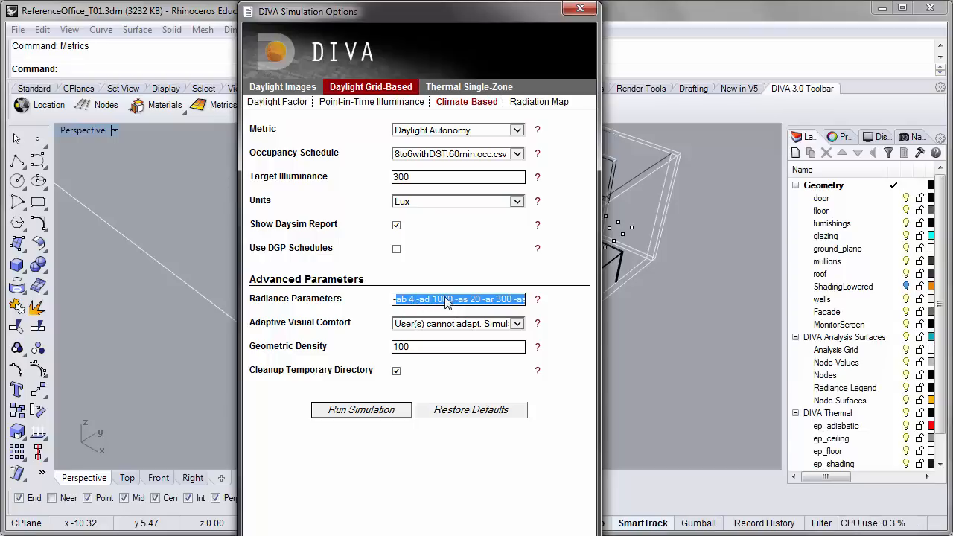
click(487, 299)
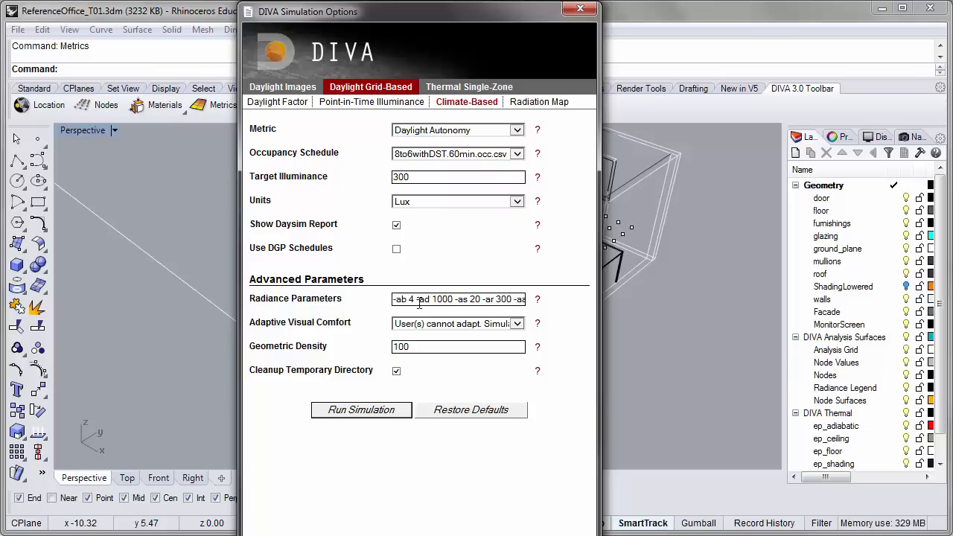
mouse_move(413, 298)
mouse_down()
mouse_move(387, 304)
mouse_move(412, 304)
mouse_up()
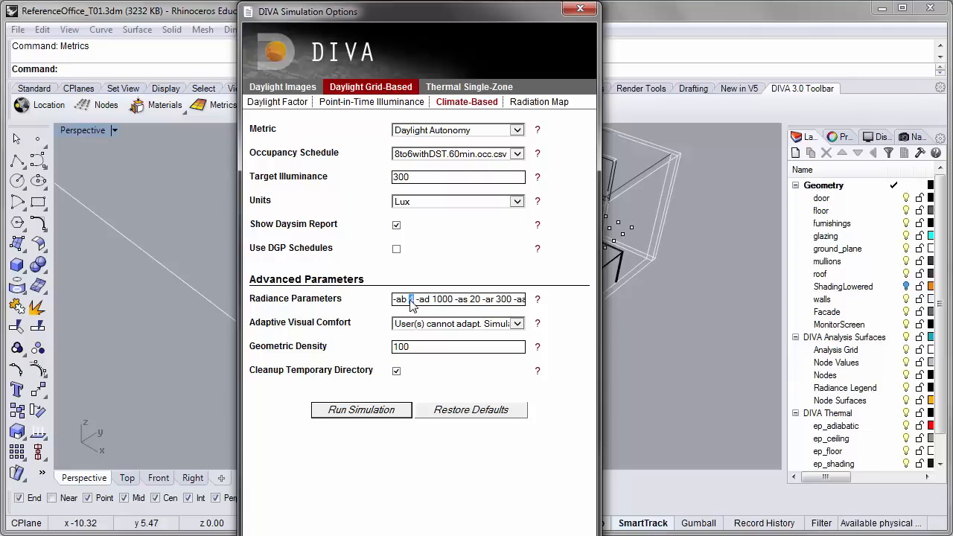
click(412, 300)
double_click(414, 299)
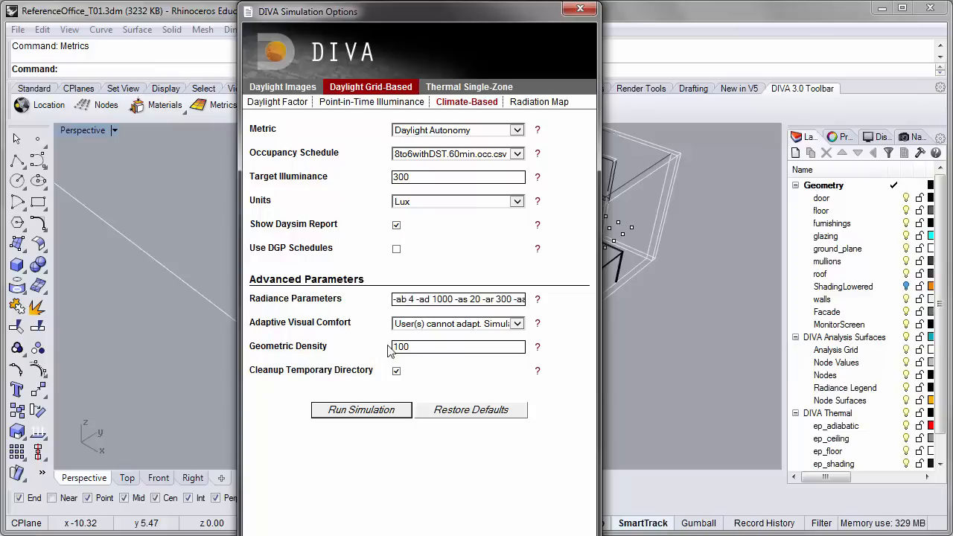
click(370, 414)
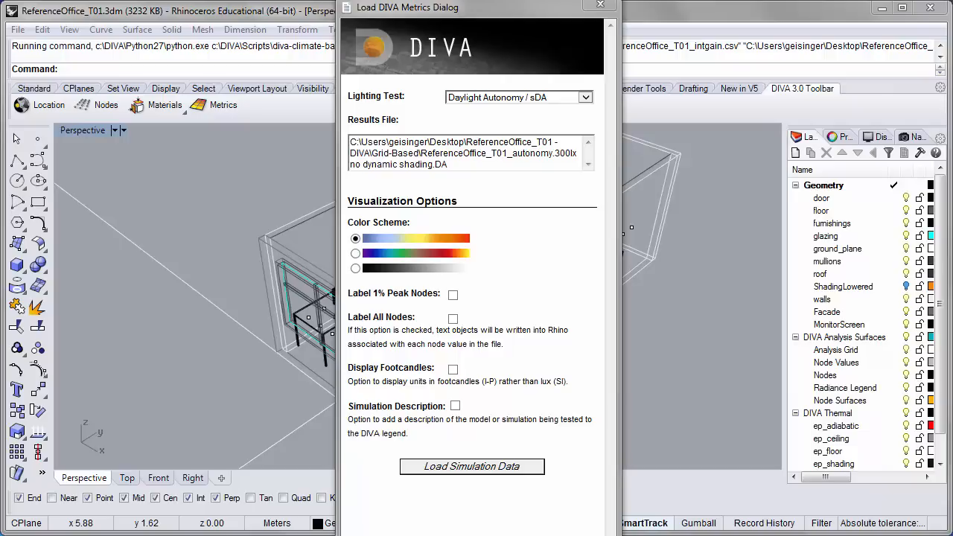
Step: Keep Daylight Autonomy / sDA as the lighting test and check the path of the results file
click(586, 98)
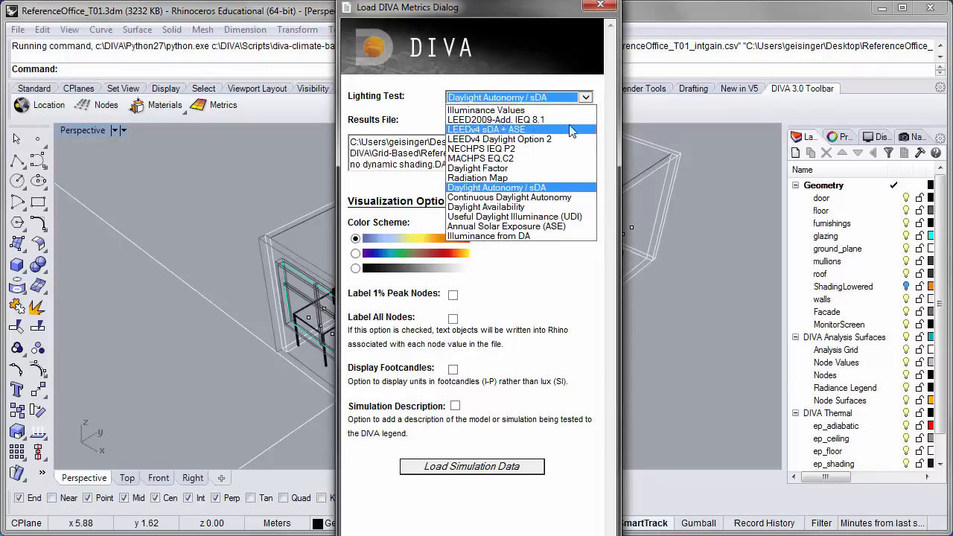
click(560, 192)
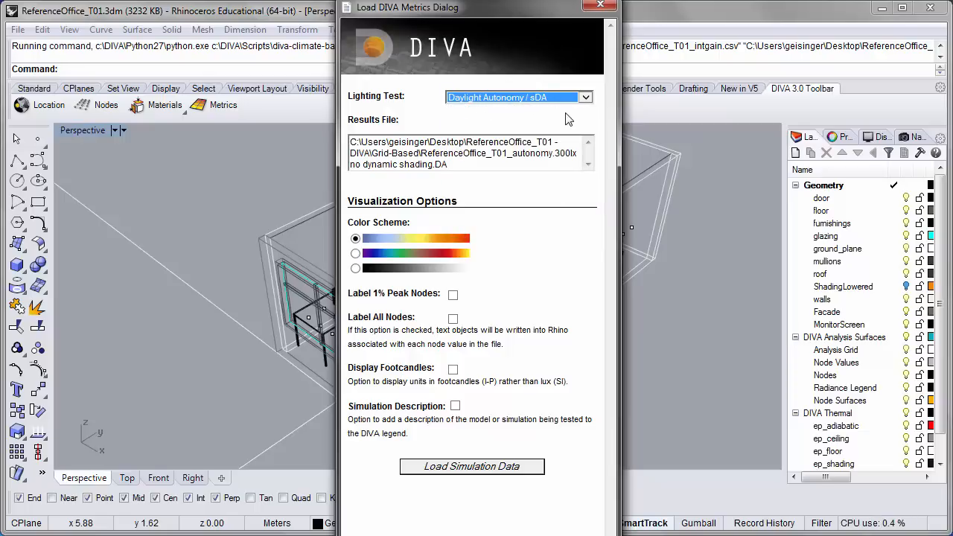
drag(457, 164, 335, 137)
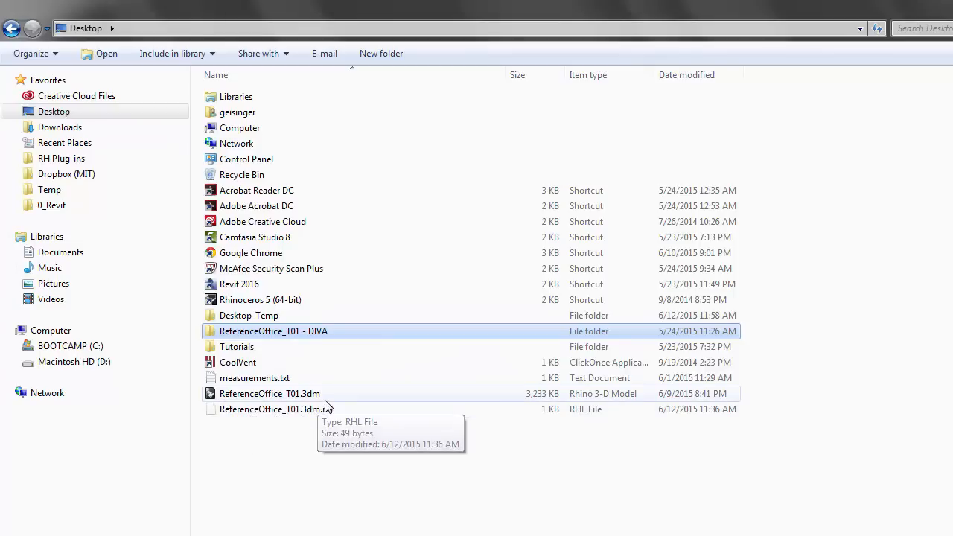
Step: Inspect the result files in the Grid-Based folder of ReferenceOffice_T01 - DIVA in Windows Explorer, and return to the metrics loading dialog
double_click(243, 333)
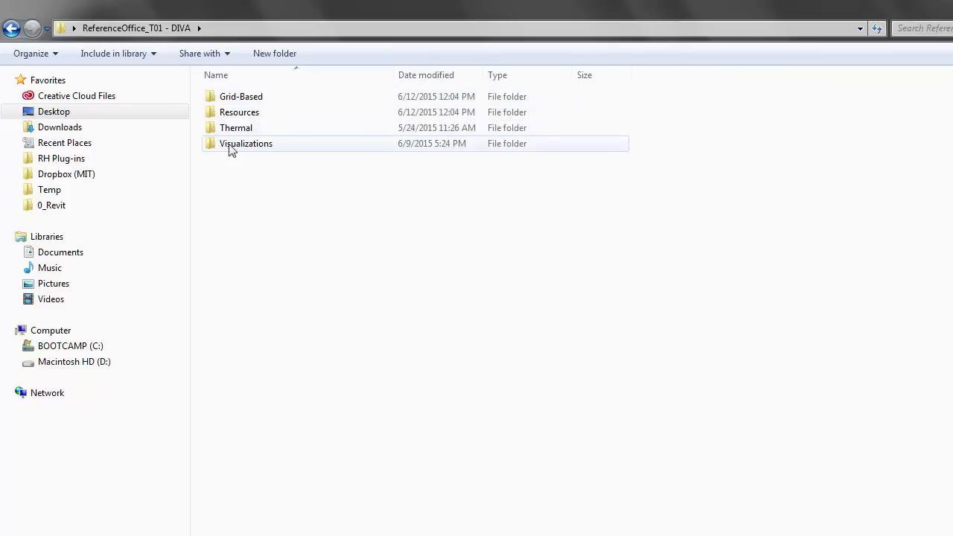
double_click(272, 102)
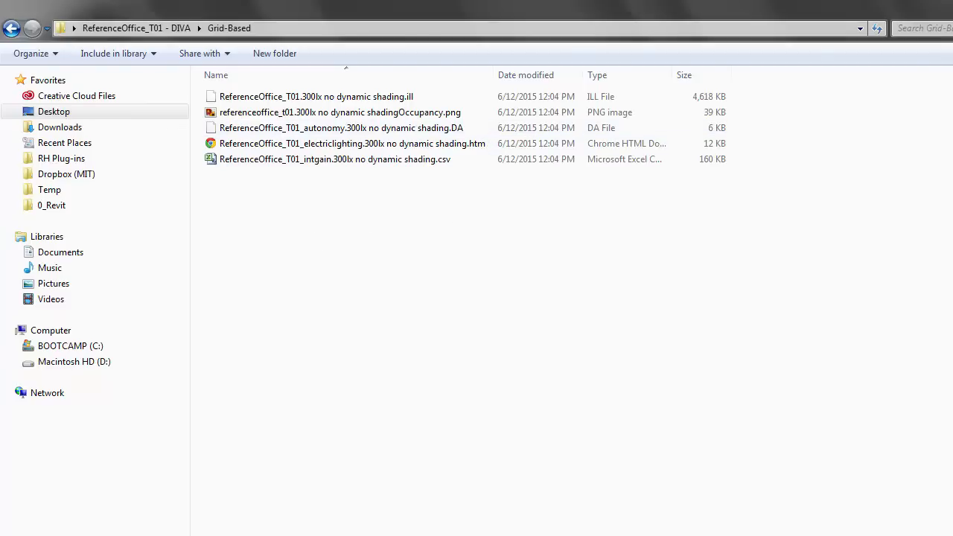
click(952, 6)
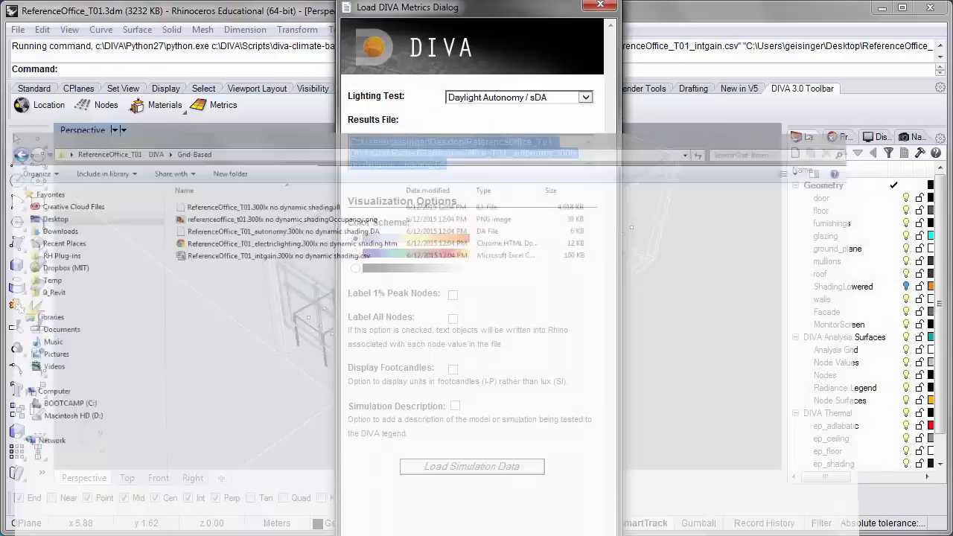
click(461, 169)
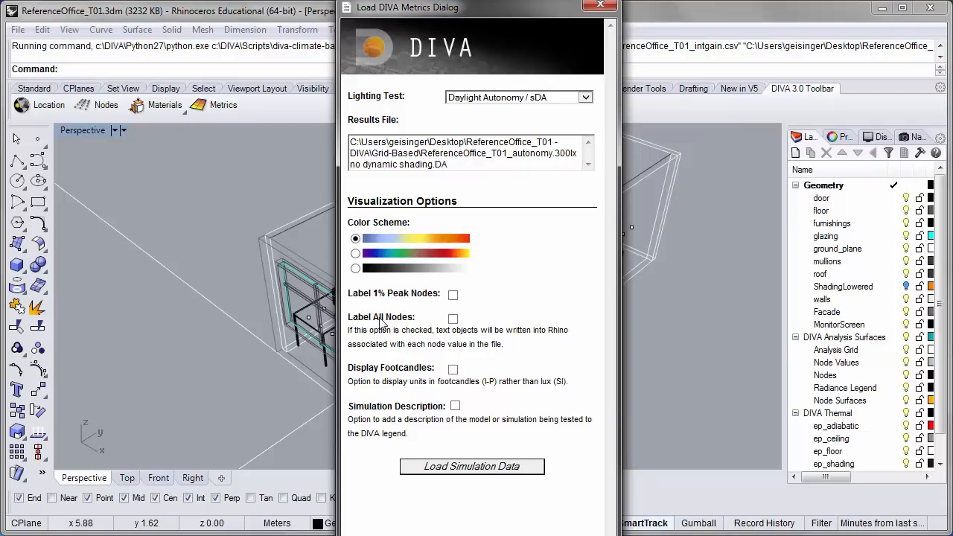
Step: Enable labels for all nodes and load the Daylight Autonomy simulation data into the model
click(452, 318)
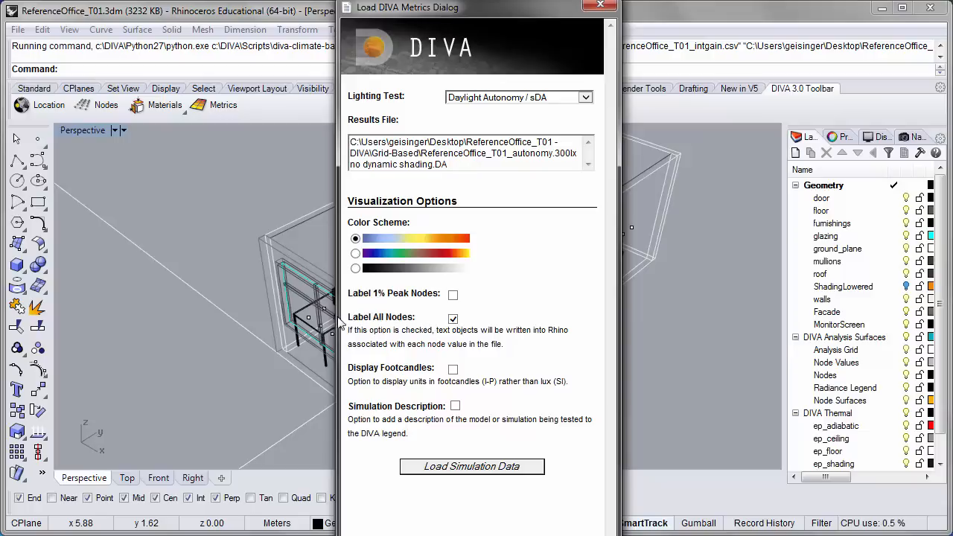
click(452, 319)
click(452, 319)
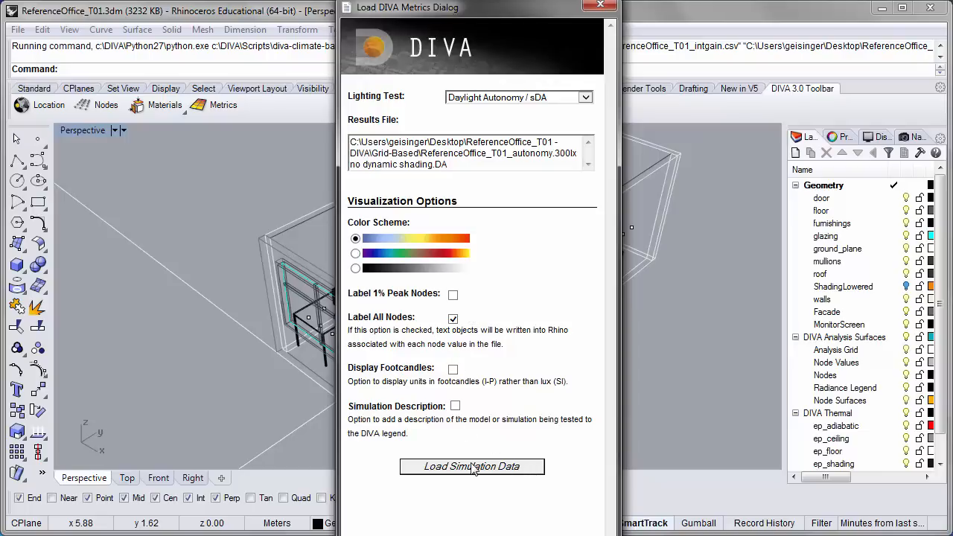
click(532, 466)
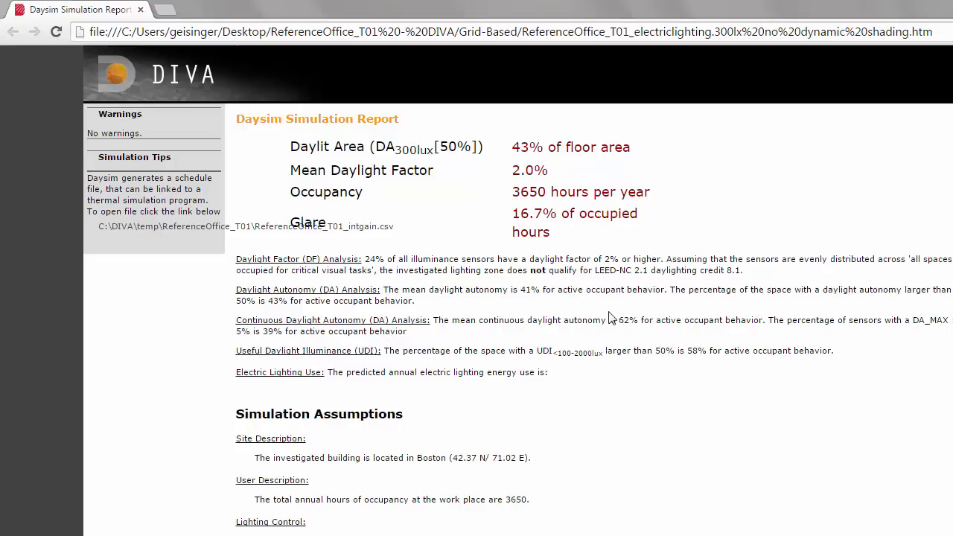
Step: Examine the continuous daylight autonomy and useful daylight illuminance results in the Daysim report, along with its simulation assumptions
drag(619, 320, 646, 322)
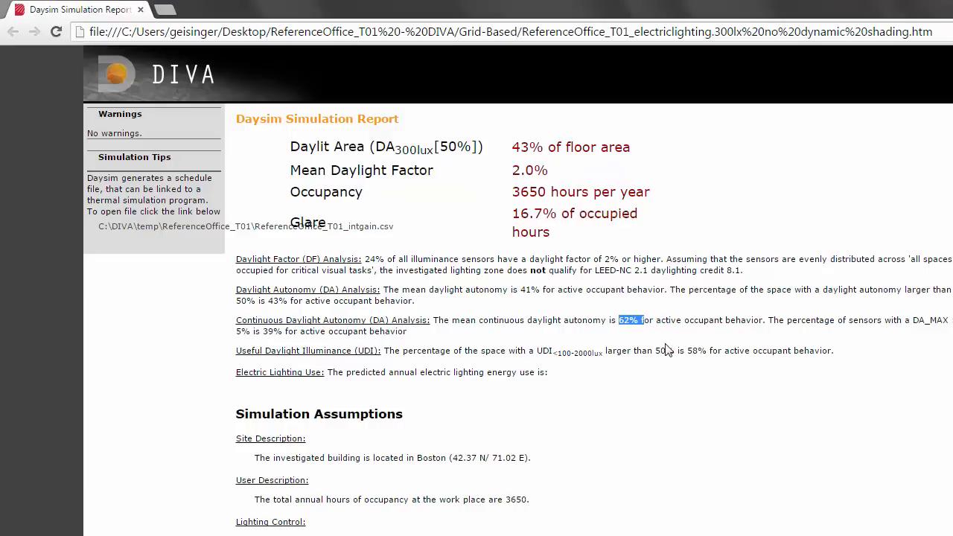
click(709, 337)
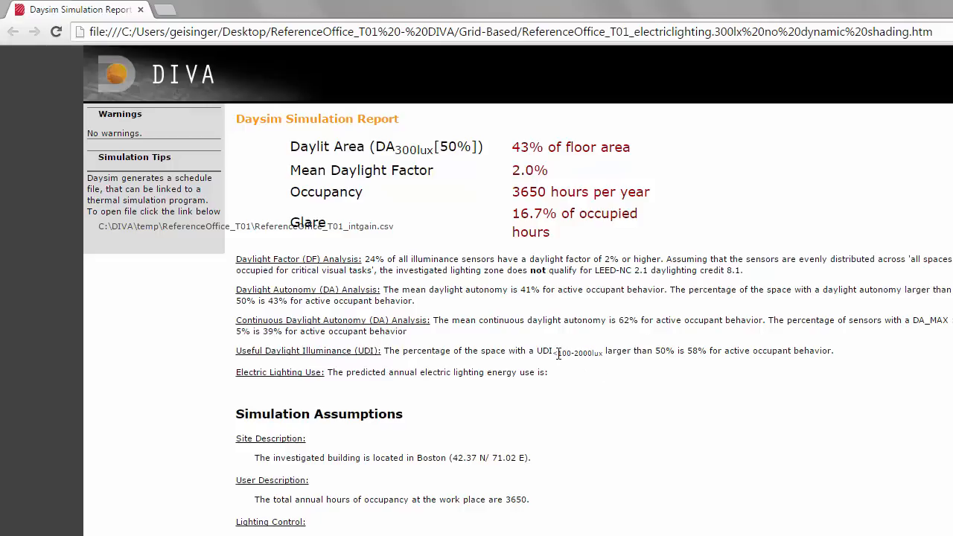
drag(559, 354, 568, 355)
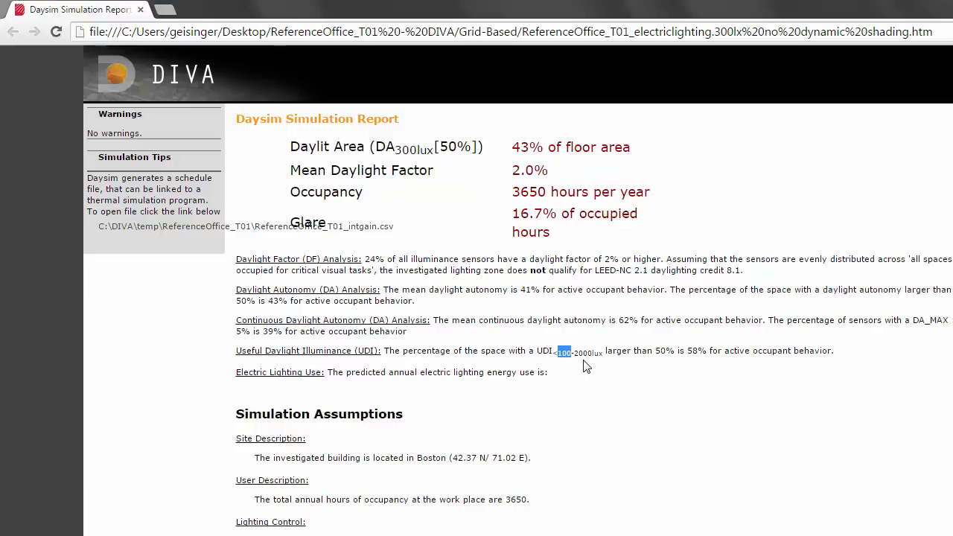
click(585, 366)
drag(664, 351, 672, 348)
click(848, 354)
scroll(642, 381, down, 1)
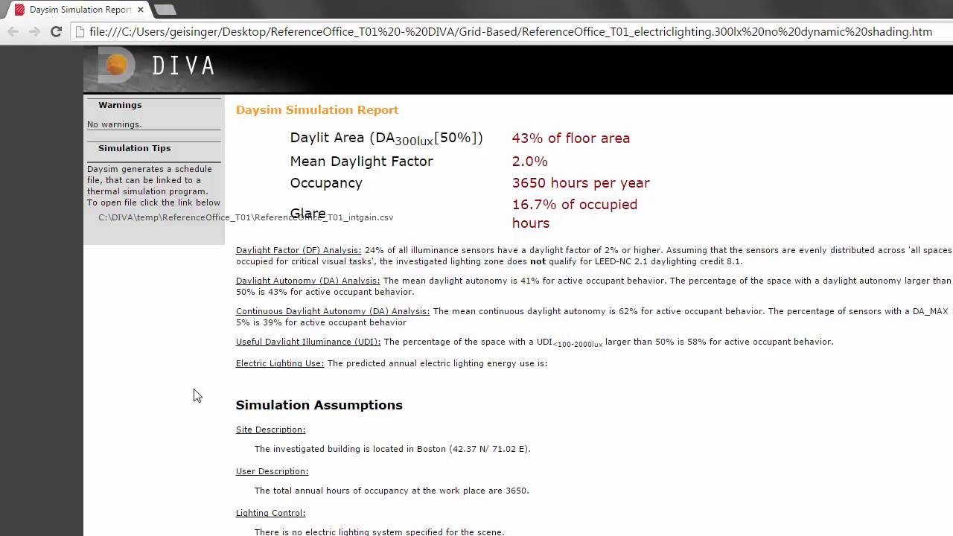
drag(228, 406, 435, 405)
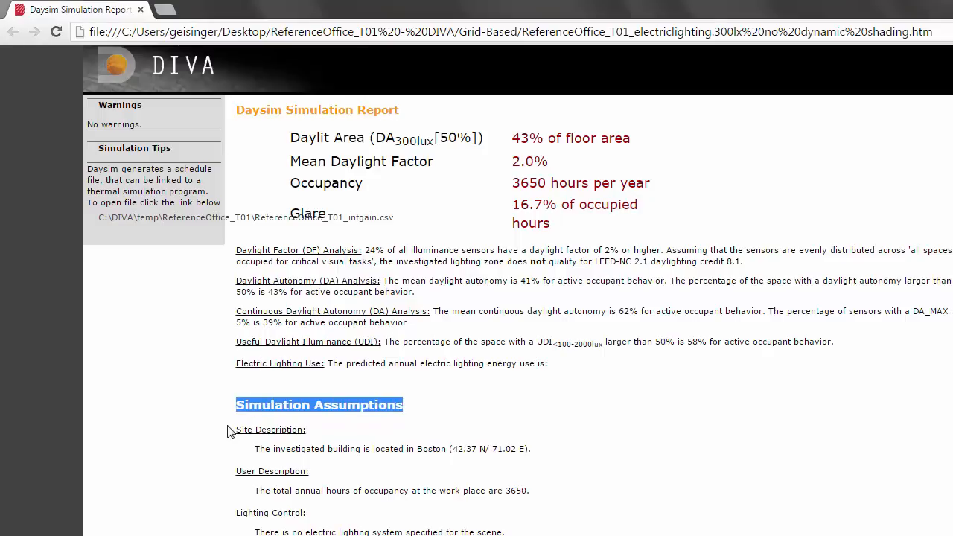
click(245, 451)
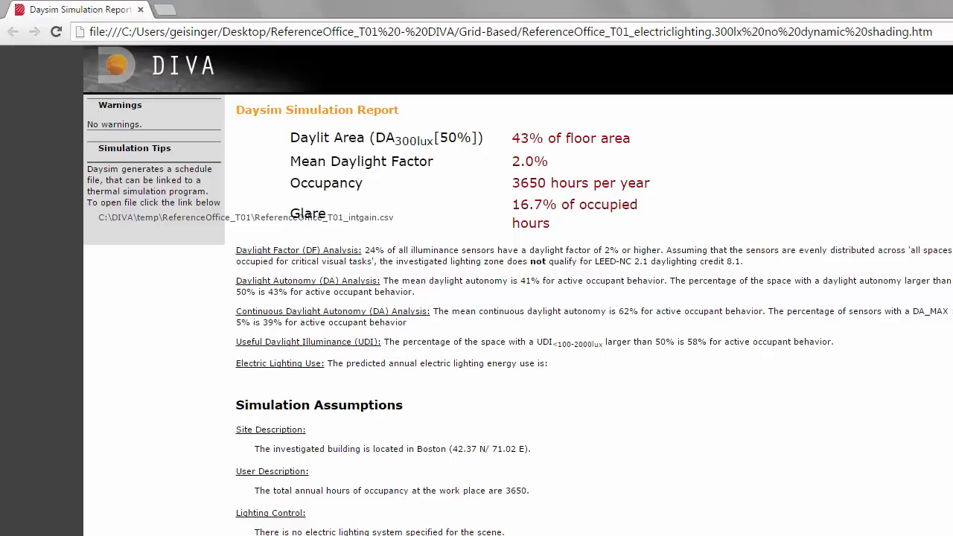
Step: Switch back to Rhino and set the Perspective view to Shaded to inspect the colours of the Daylight Autonomy legend
key(alt+Tab)
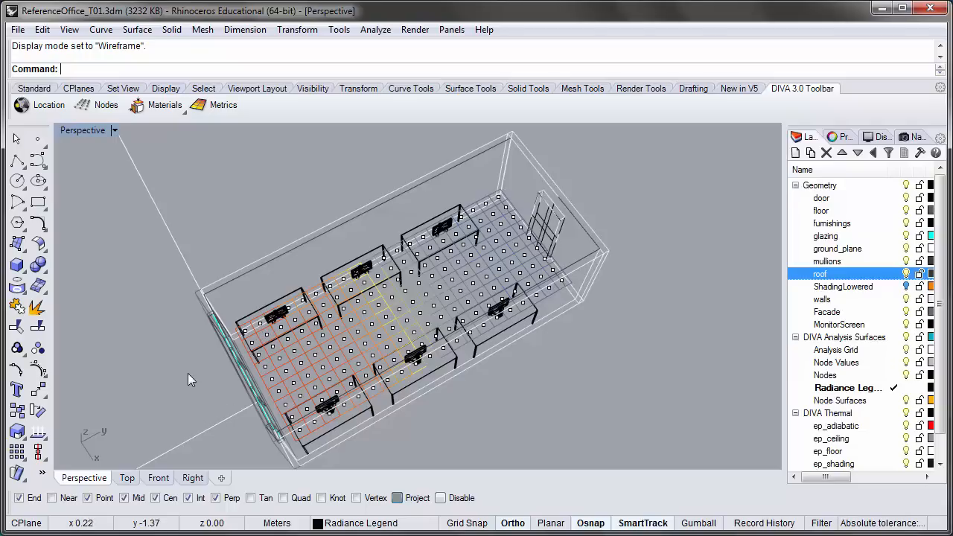
scroll(168, 365, down, 9)
shift+right_drag(191, 370, 512, 233)
shift+right_drag(617, 310, 589, 287)
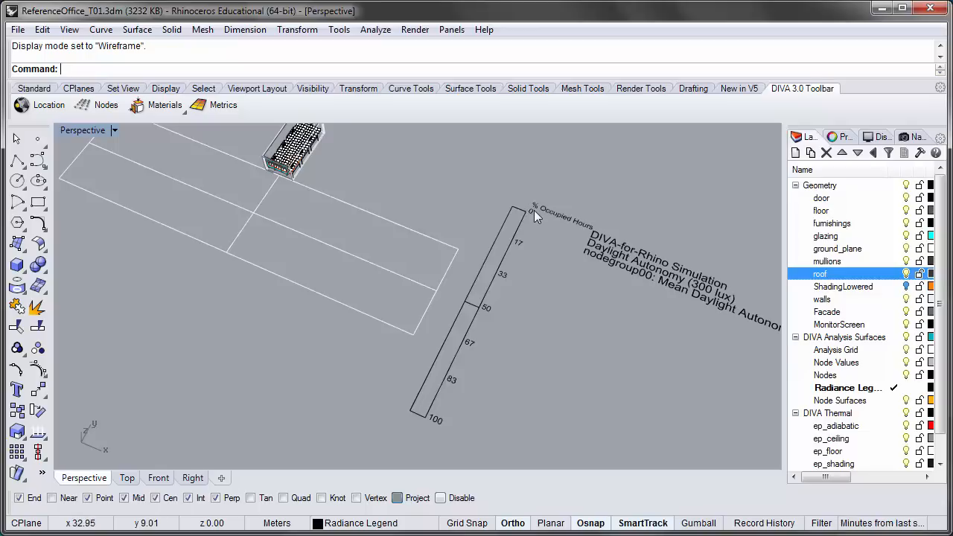
click(87, 131)
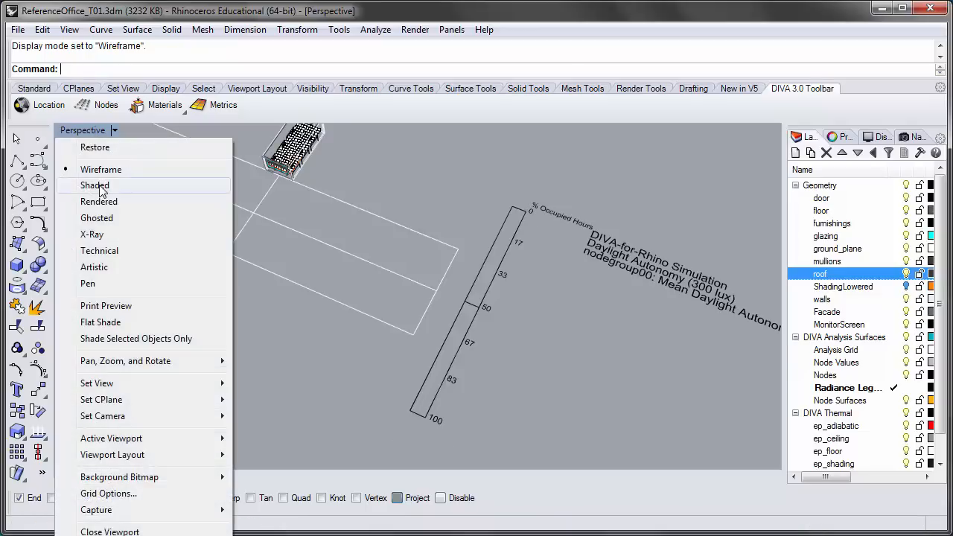
click(100, 187)
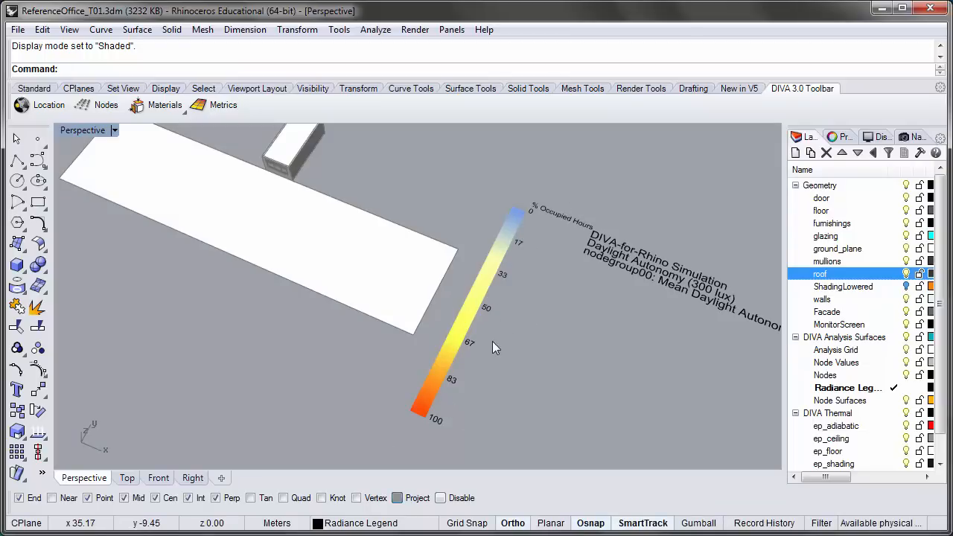
scroll(492, 341, up, 2)
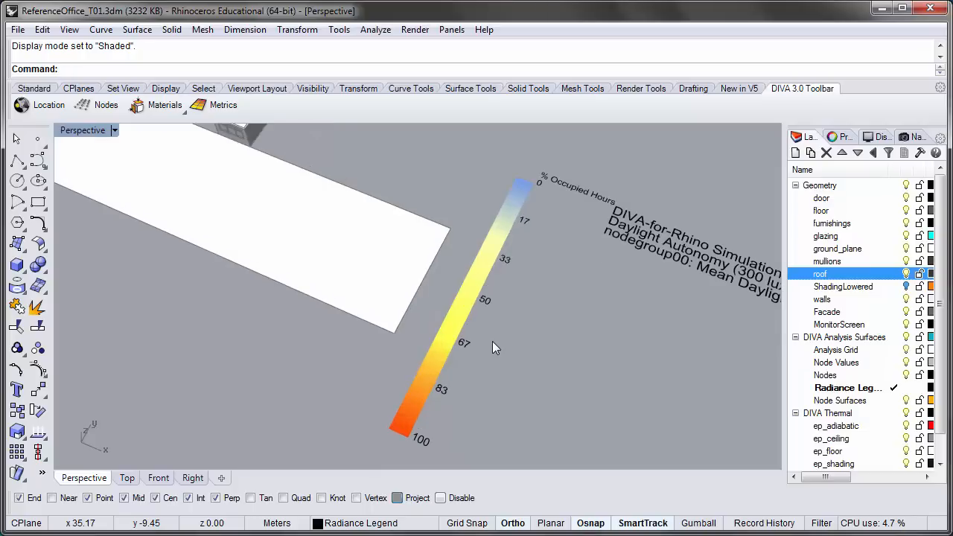
scroll(492, 341, down, 2)
Step: Hide the roof layer to expose the colour-mapped analysis grid inside the office
shift+right_drag(313, 195, 343, 314)
scroll(339, 311, up, 4)
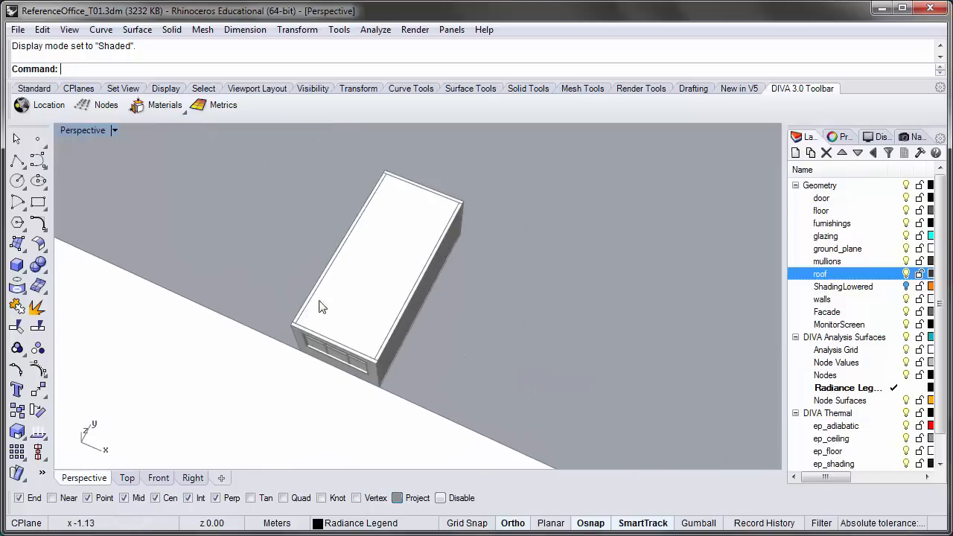
mouse_move(431, 336)
right_down()
mouse_move(390, 334)
mouse_move(429, 330)
right_up()
shift+right_drag(482, 199, 484, 227)
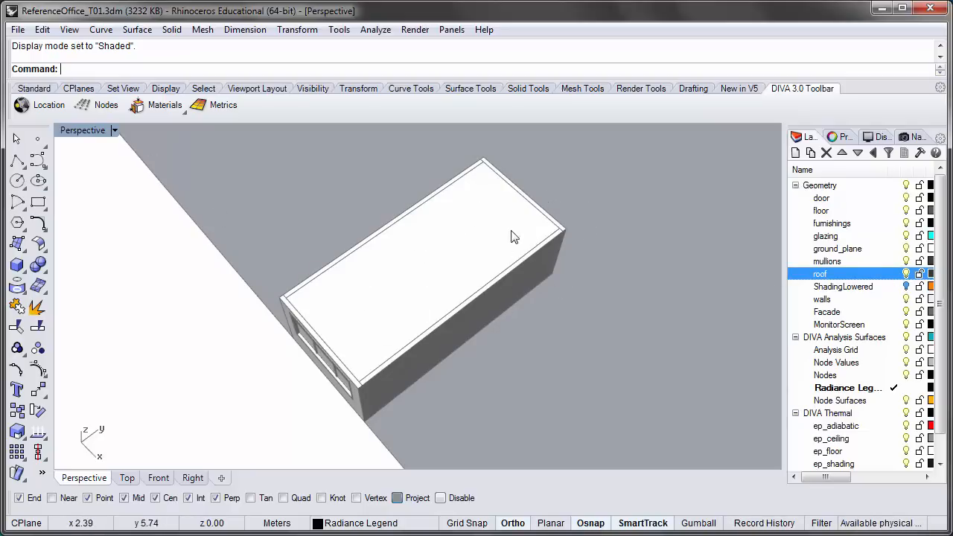
click(906, 273)
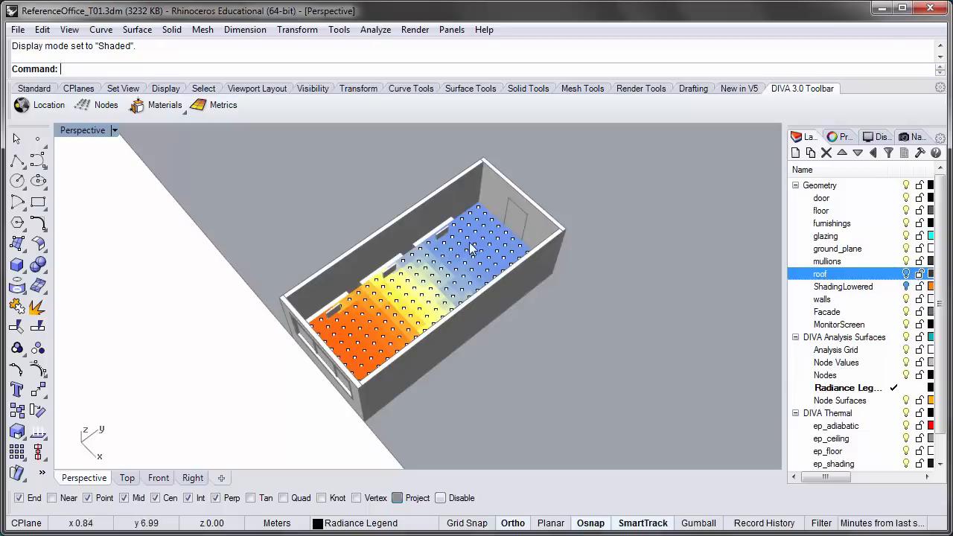
Step: Examine the Daylight Autonomy values labelled at the nodes near the window and the colour gradient across the room
shift+right_drag(499, 242, 538, 305)
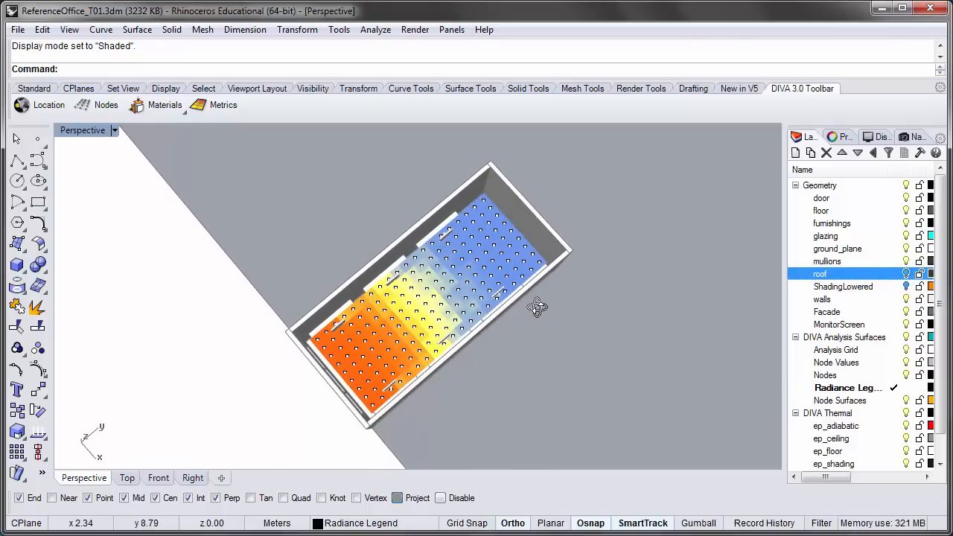
scroll(383, 422, up, 10)
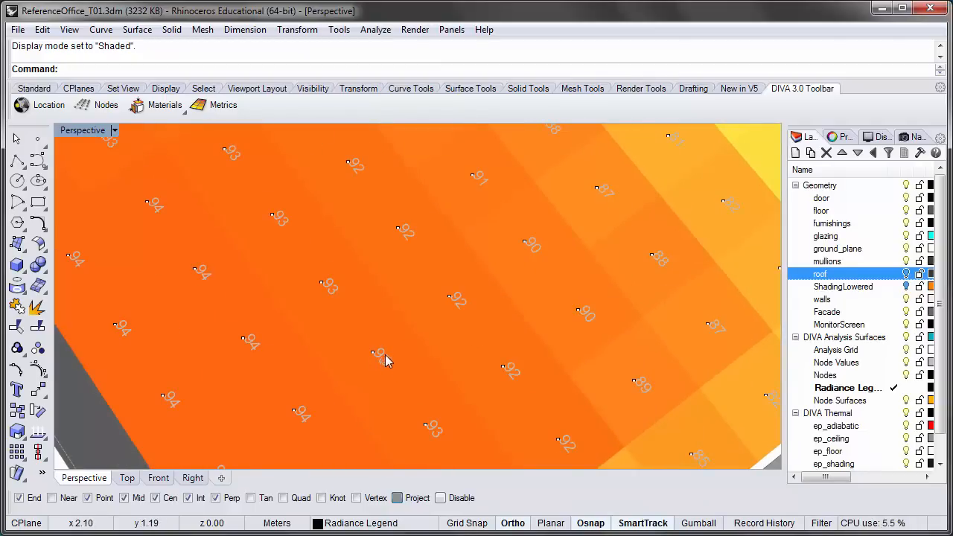
scroll(362, 385, down, 1)
scroll(379, 374, up, 1)
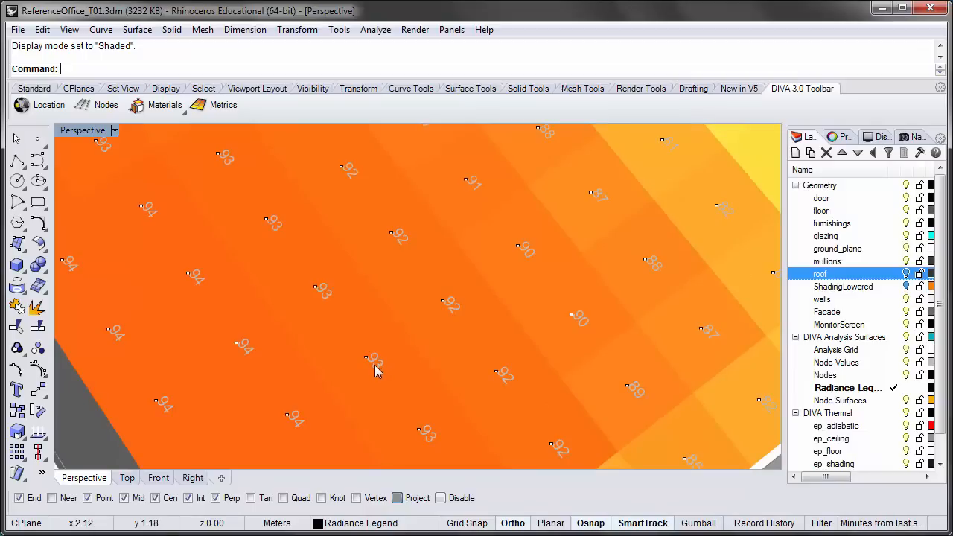
scroll(357, 391, down, 3)
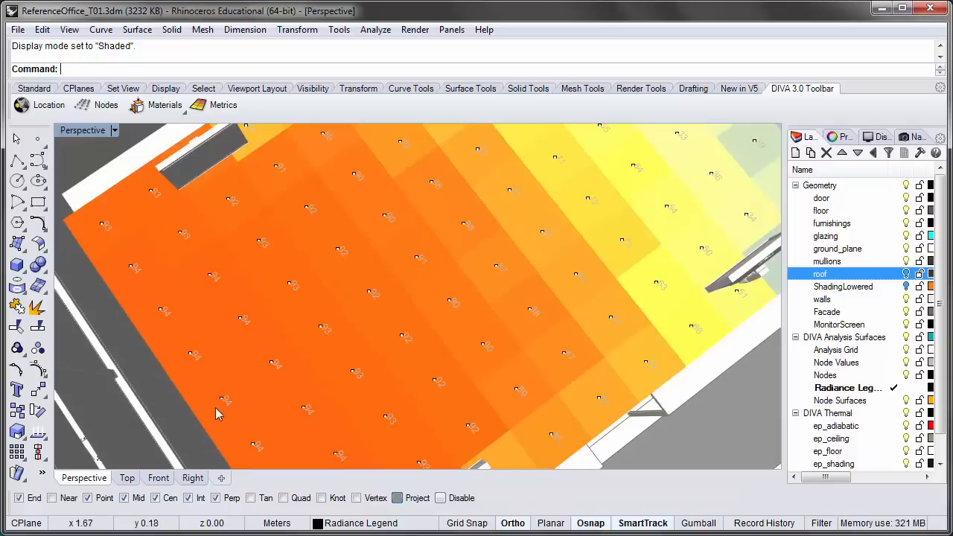
scroll(209, 408, down, 6)
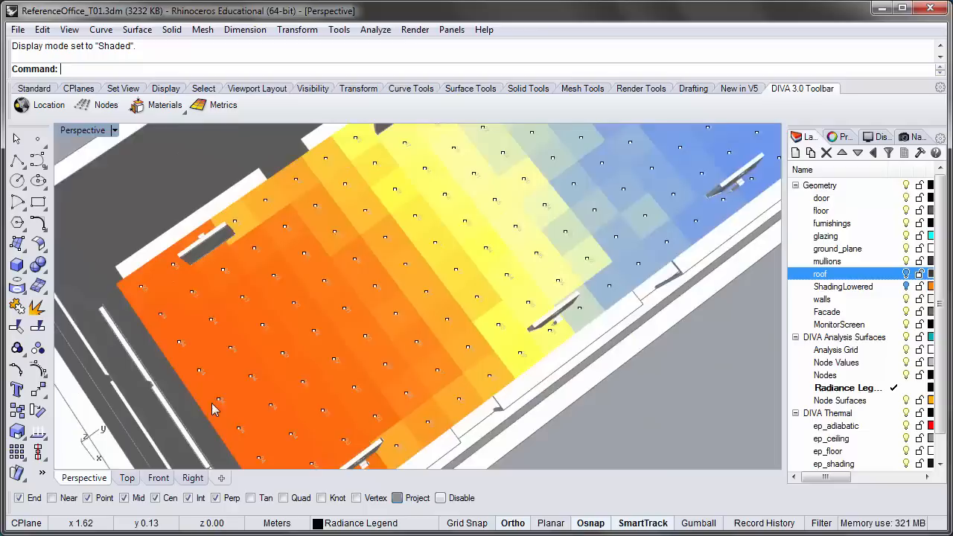
Step: Examine the Daylight Autonomy node values in the mid-room transition from orange to blue, and compare them with the distribution across the whole office grid
scroll(422, 356, down, 2)
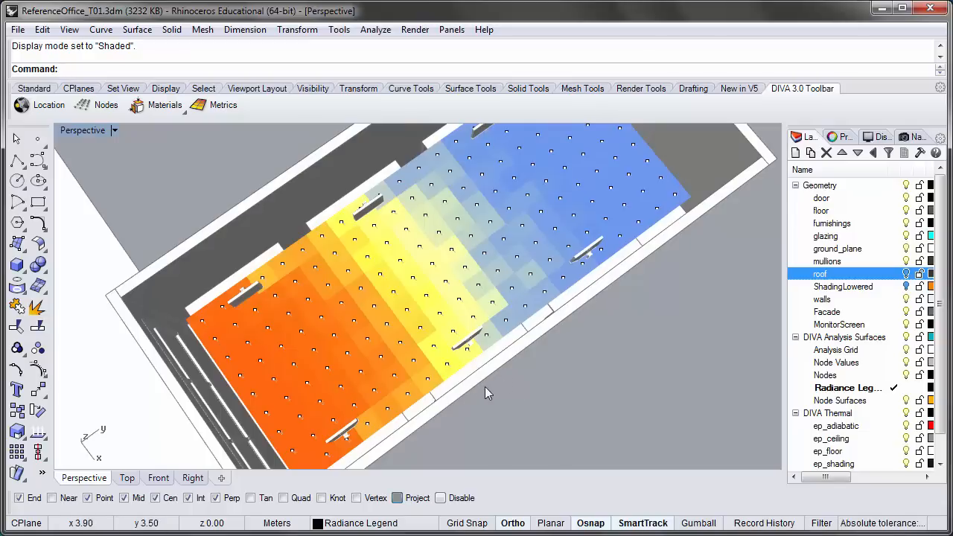
mouse_move(453, 396)
right_down()
mouse_move(489, 383)
mouse_move(469, 365)
mouse_move(426, 399)
mouse_move(439, 406)
right_up()
scroll(432, 294, up, 3)
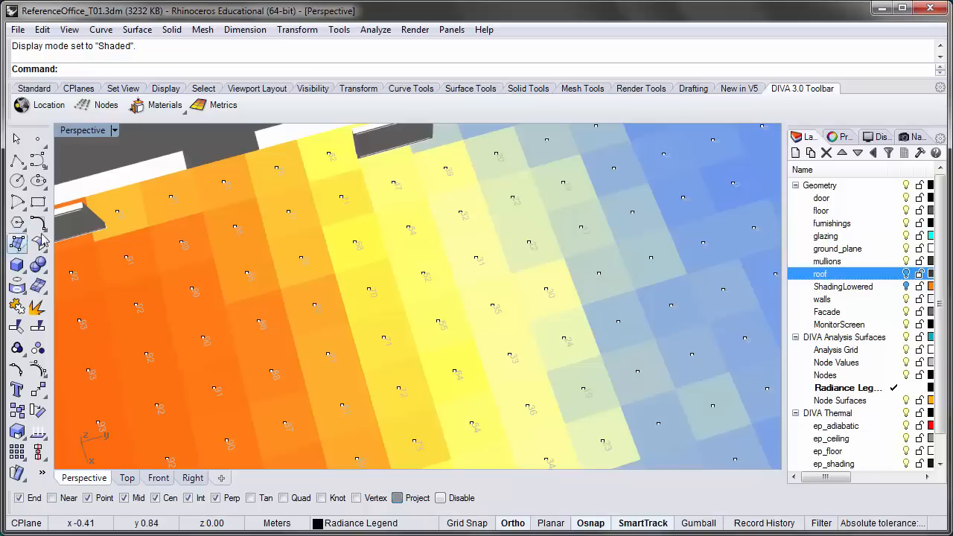
scroll(365, 185, down, 2)
scroll(362, 330, up, 3)
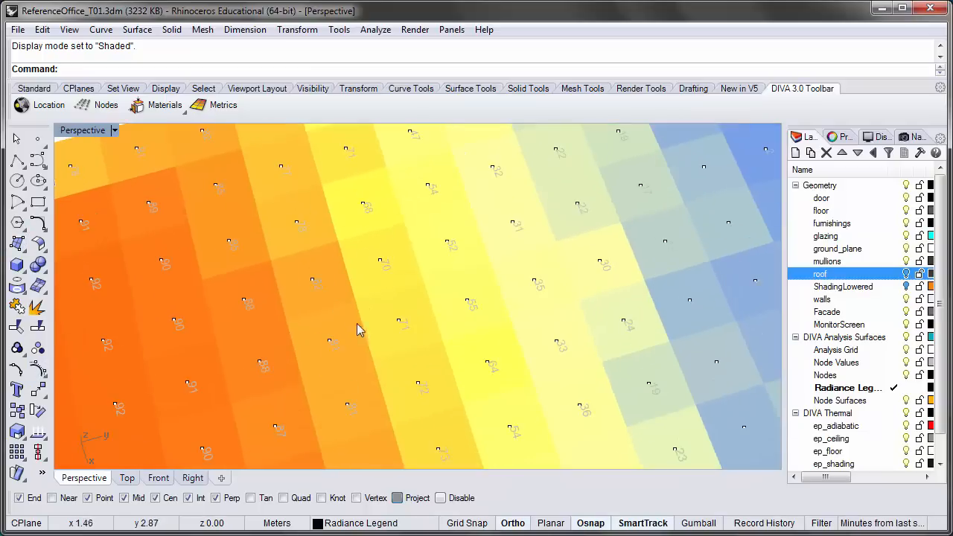
scroll(402, 310, down, 2)
scroll(420, 328, up, 2)
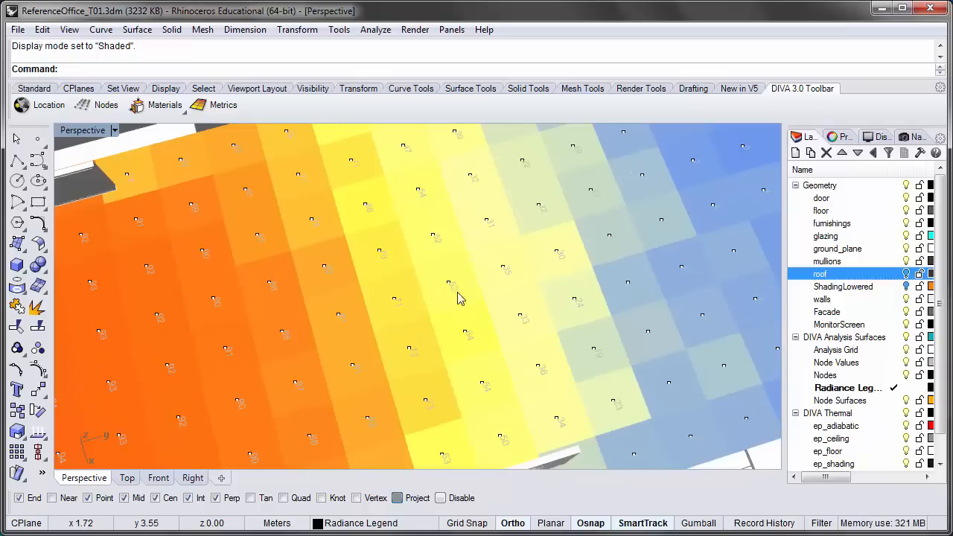
scroll(478, 318, down, 2)
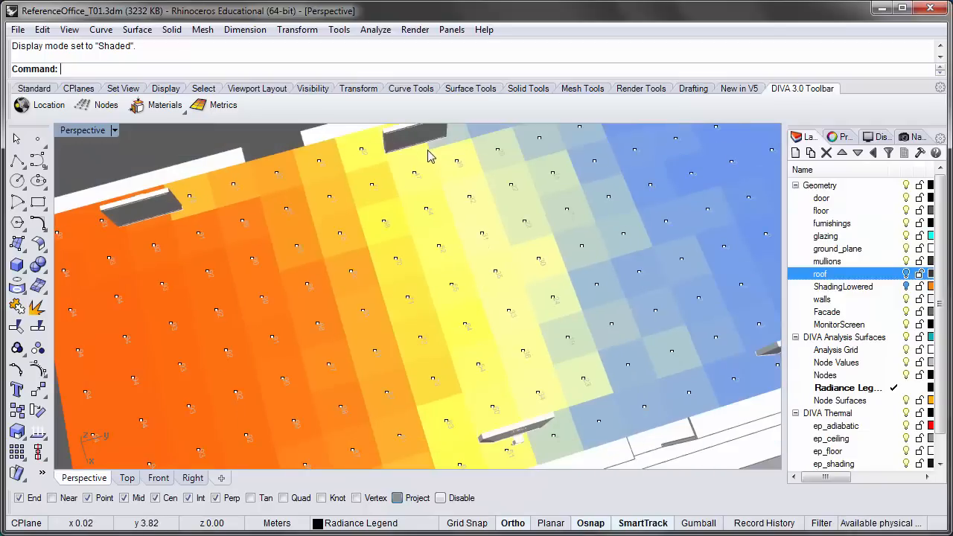
scroll(491, 299, down, 2)
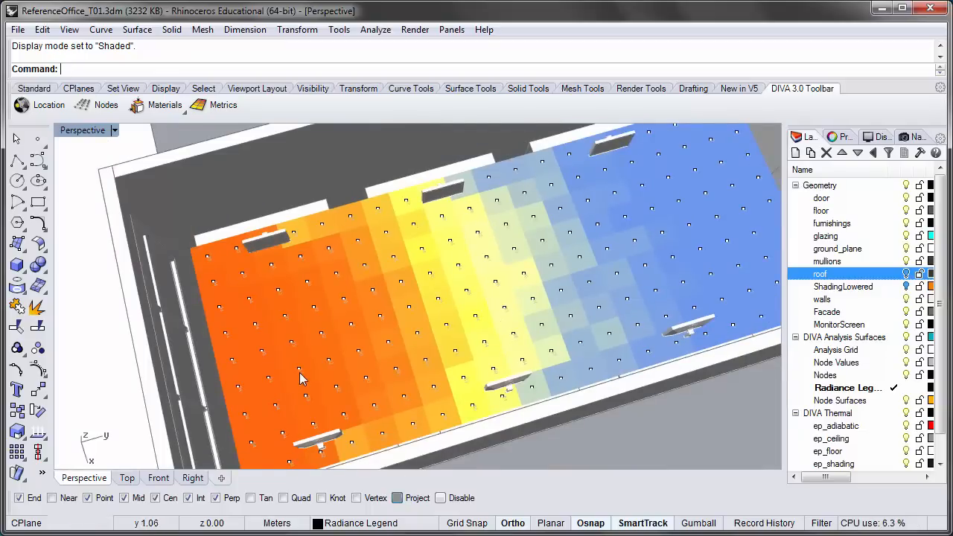
scroll(308, 384, down, 3)
mouse_move(315, 389)
right_down()
mouse_move(330, 372)
mouse_move(322, 389)
right_up()
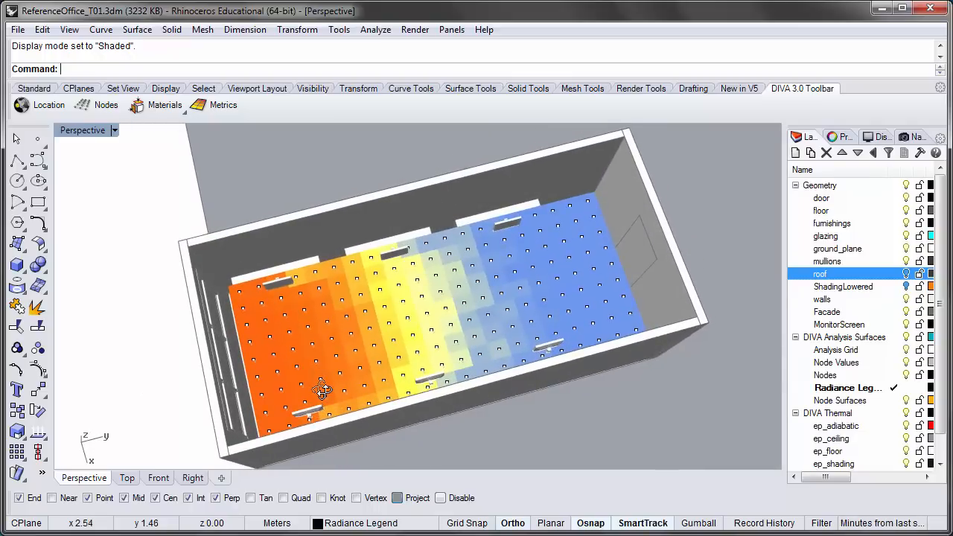